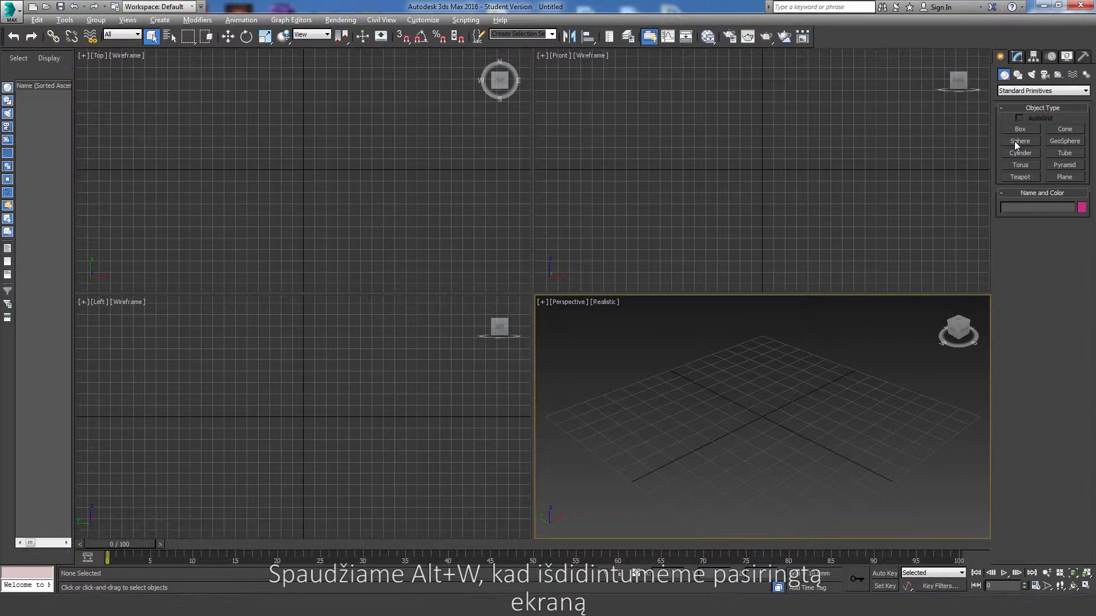
Create a sphere at the centre of the grid in the Perspective view and set its radius to 25 mm.
key("alt+w")
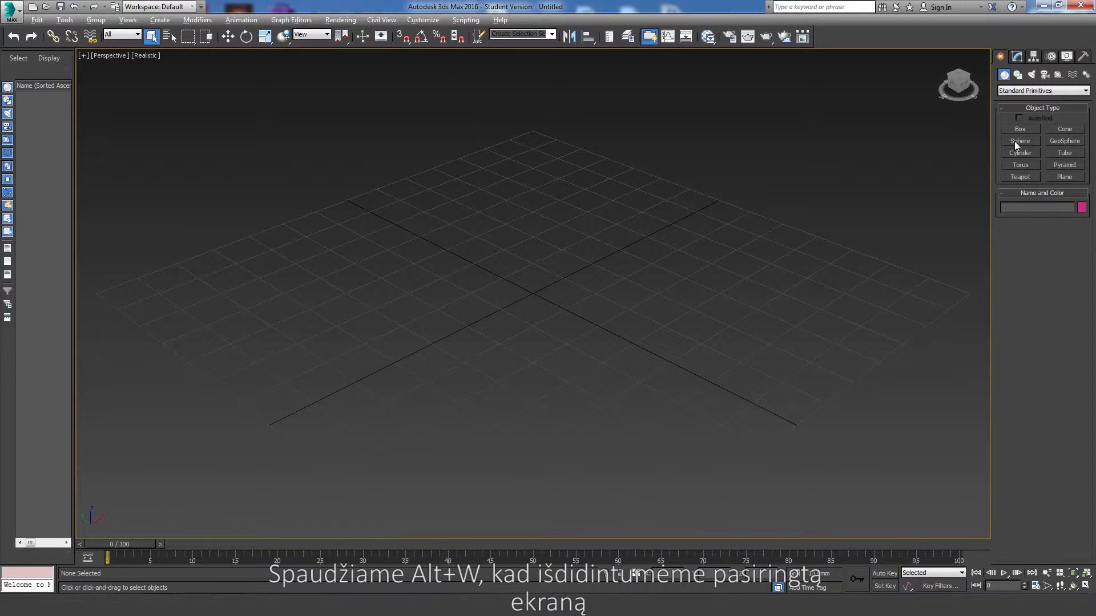
left_click(1020, 141)
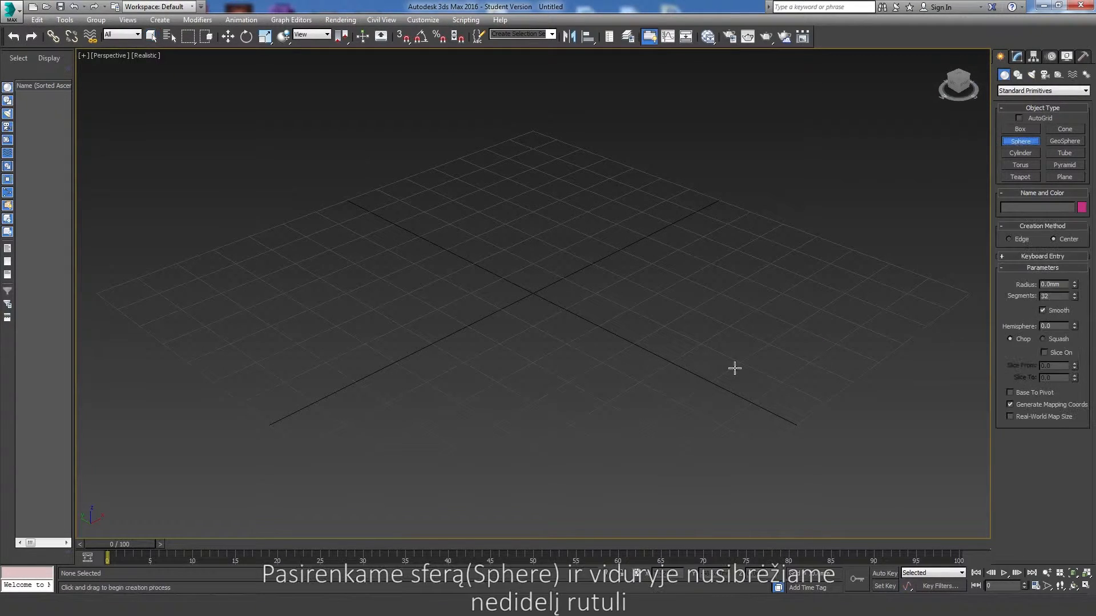
left_click_drag(535, 294, 625, 342)
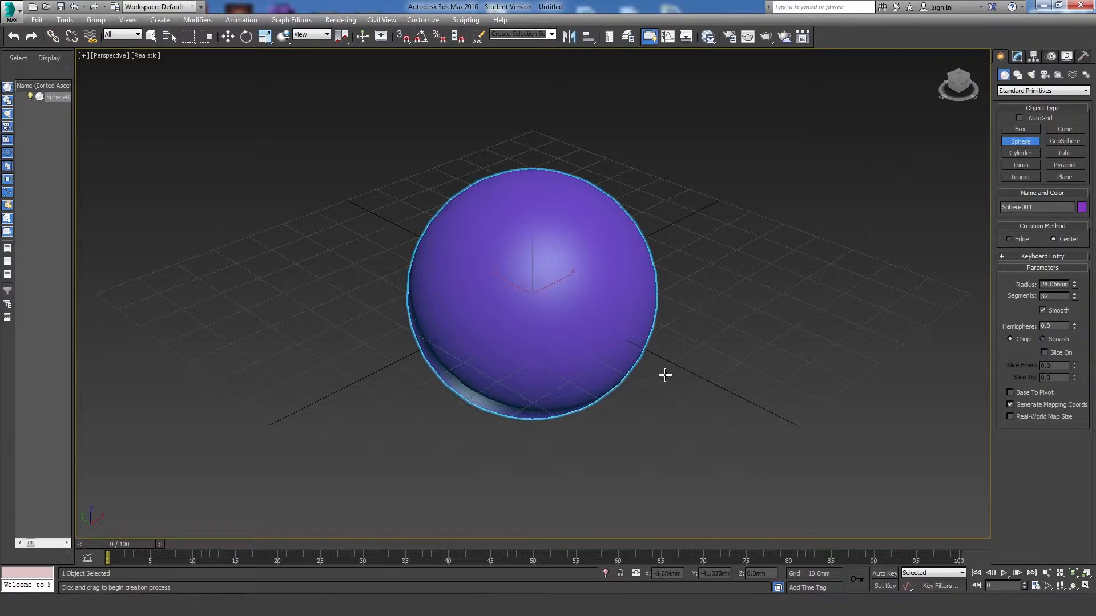
double_click(1050, 284)
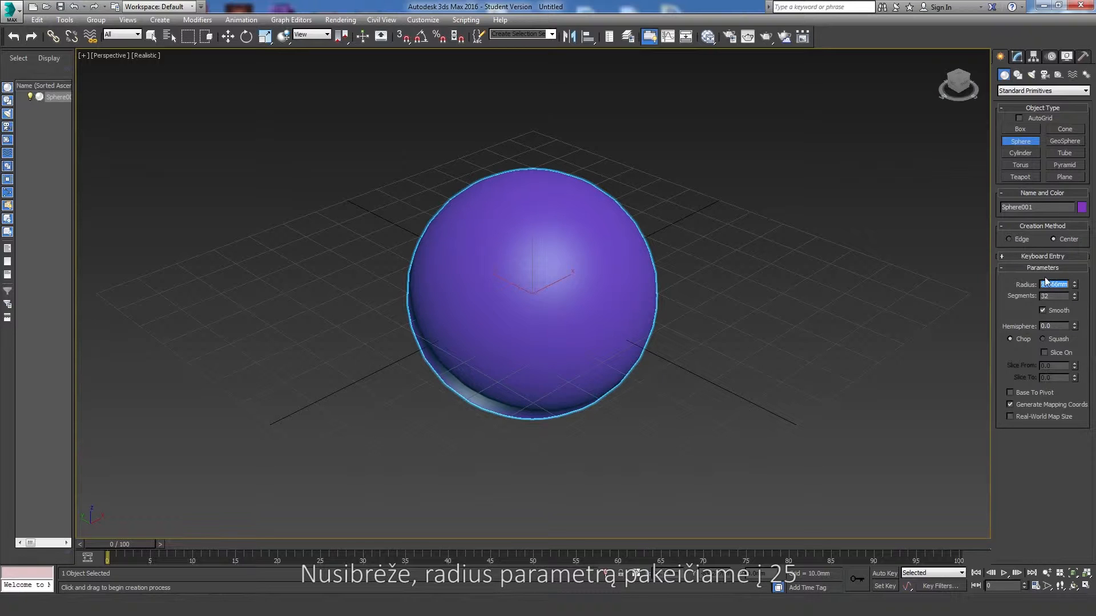
type("25")
key("Return")
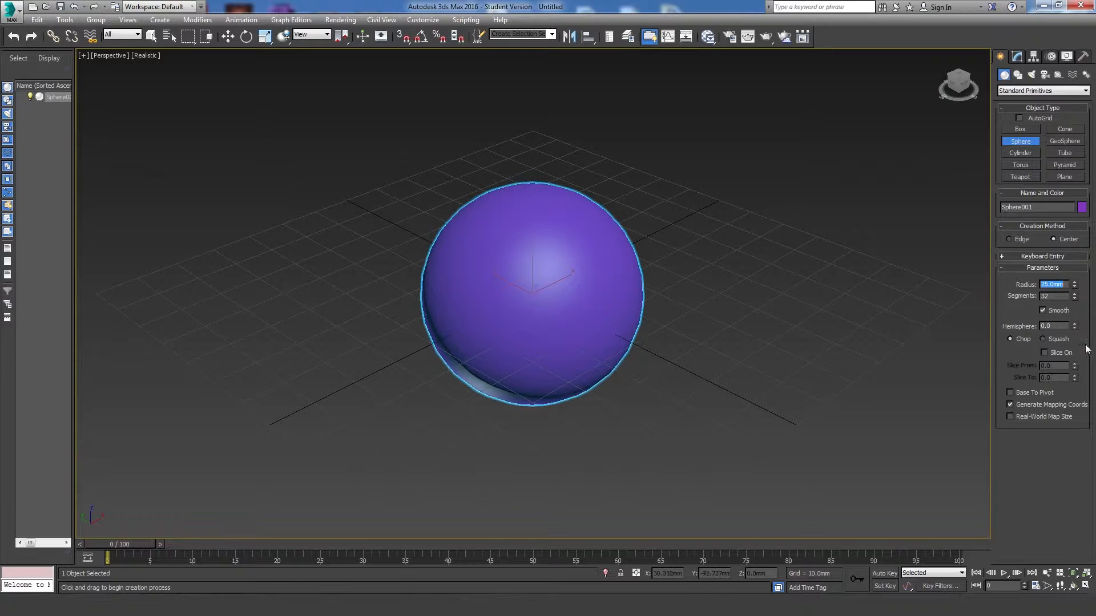
Set the sphere's segments to 48, finish its creation and show edged faces in the Perspective view.
double_click(1054, 295)
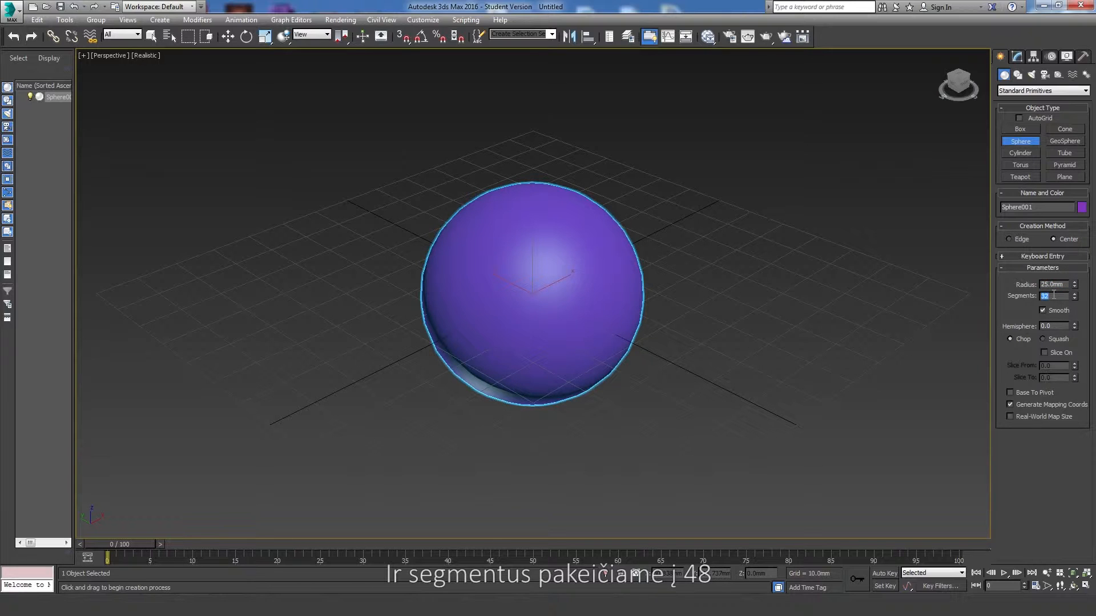
type("48")
key("Return")
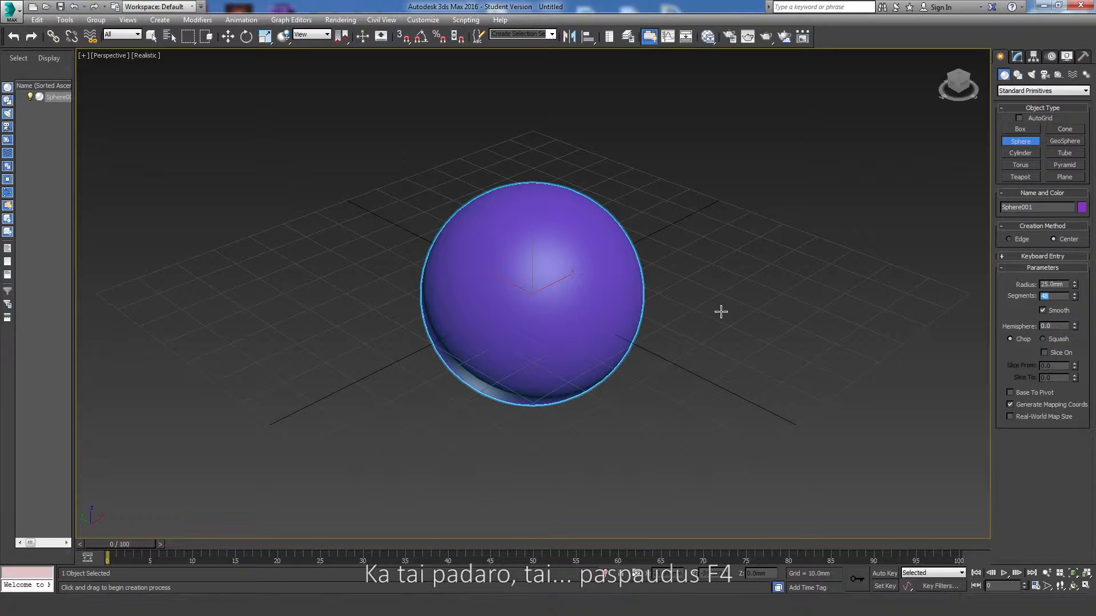
right_click(678, 337)
key("F4")
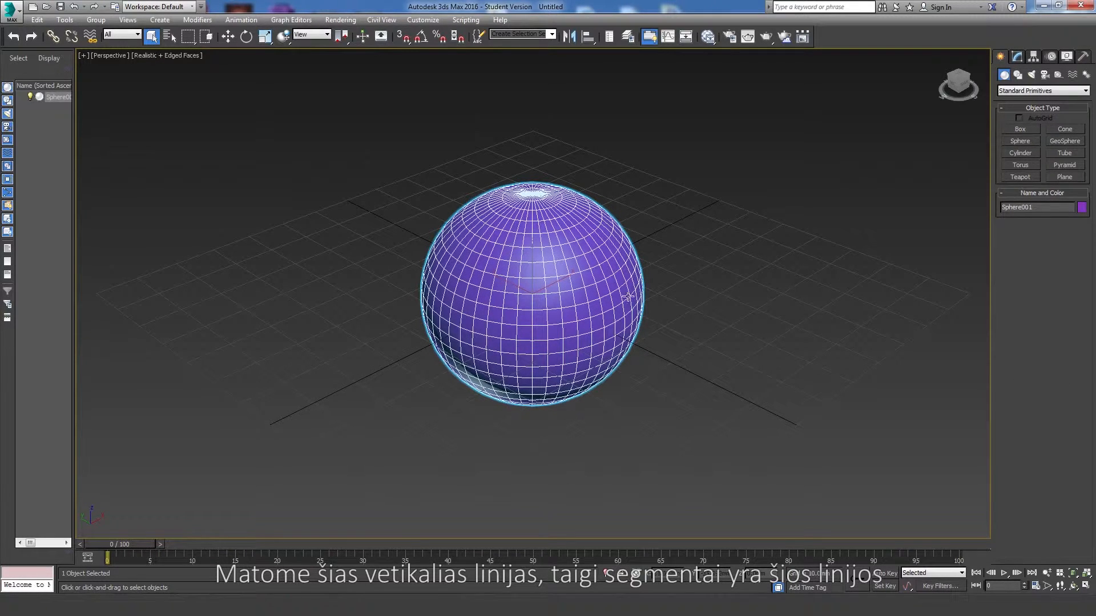
Try the sphere with 32 segments for comparison and set it back to 48.
left_click(1017, 57)
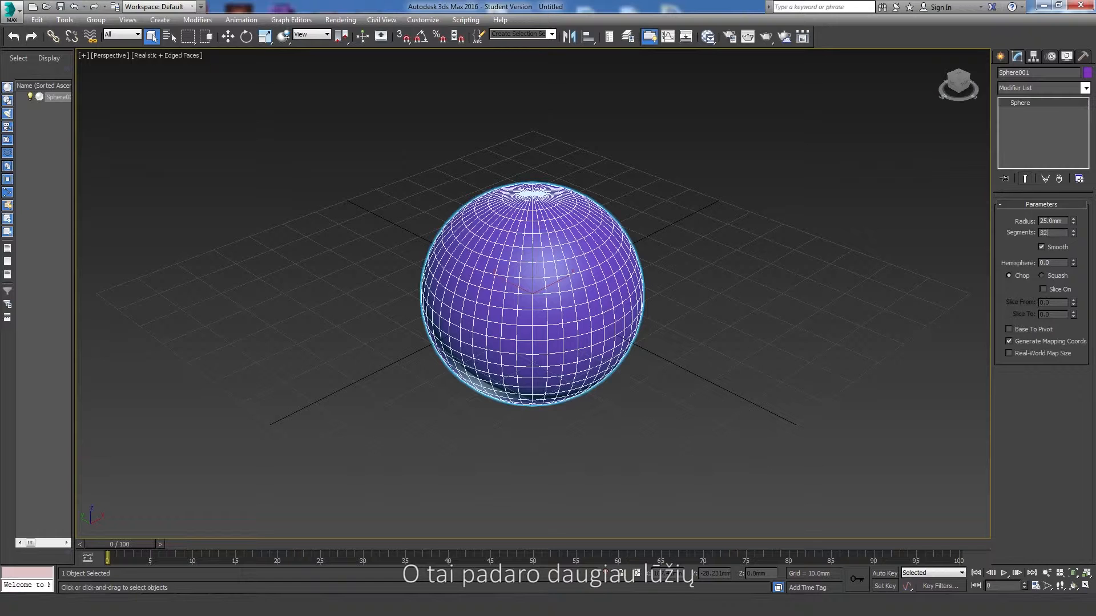
key("Return")
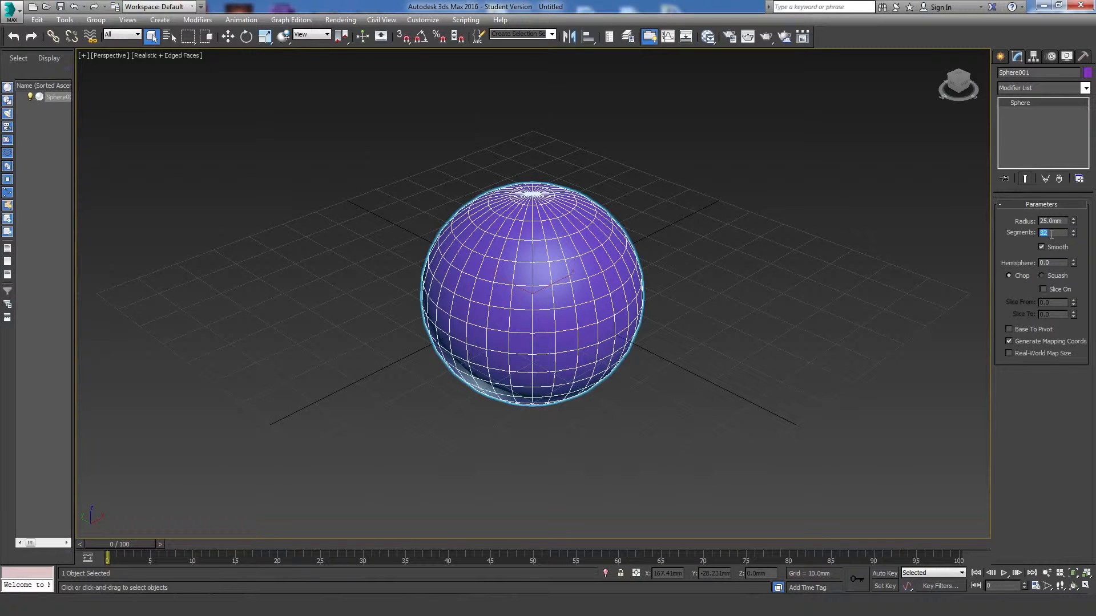
key("BackSpace")
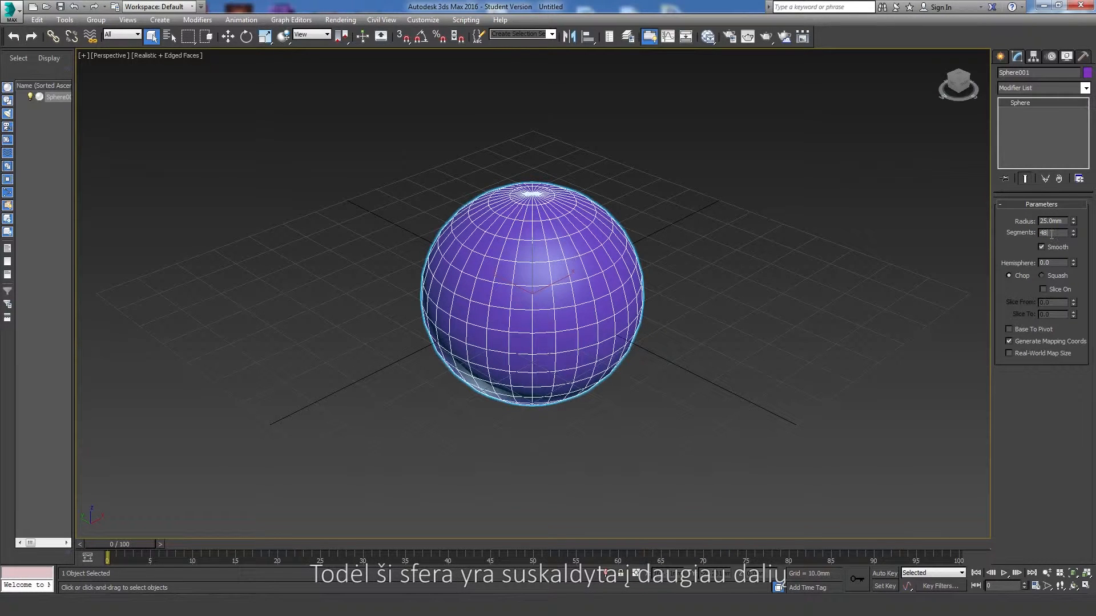
type("48")
key("Return")
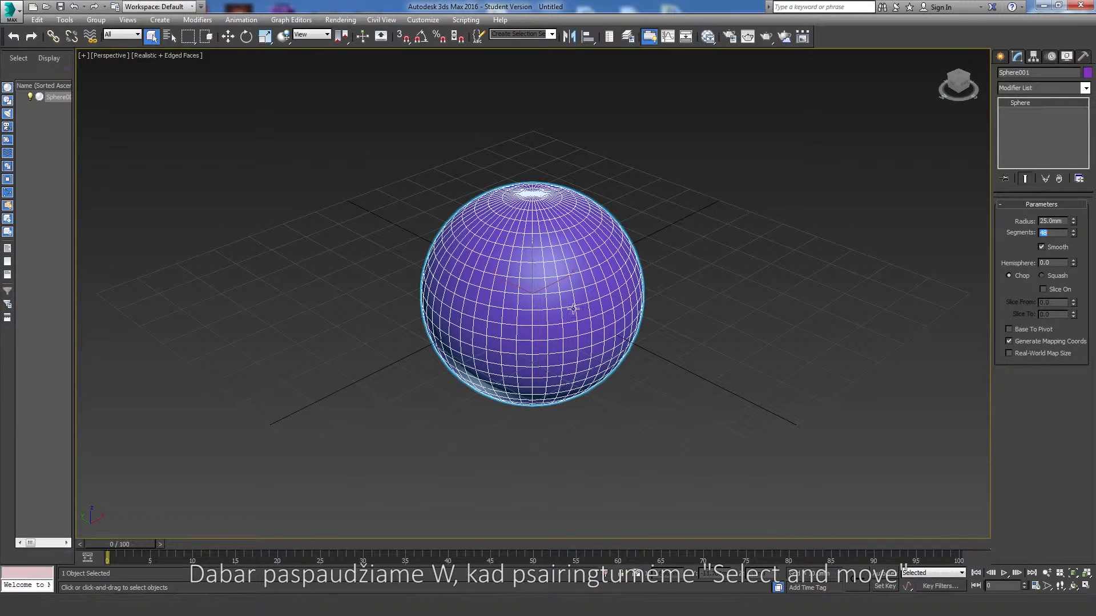
Move the sphere to the origin by setting its coordinates to 0 and convert it to an Editable Poly.
left_click(227, 38)
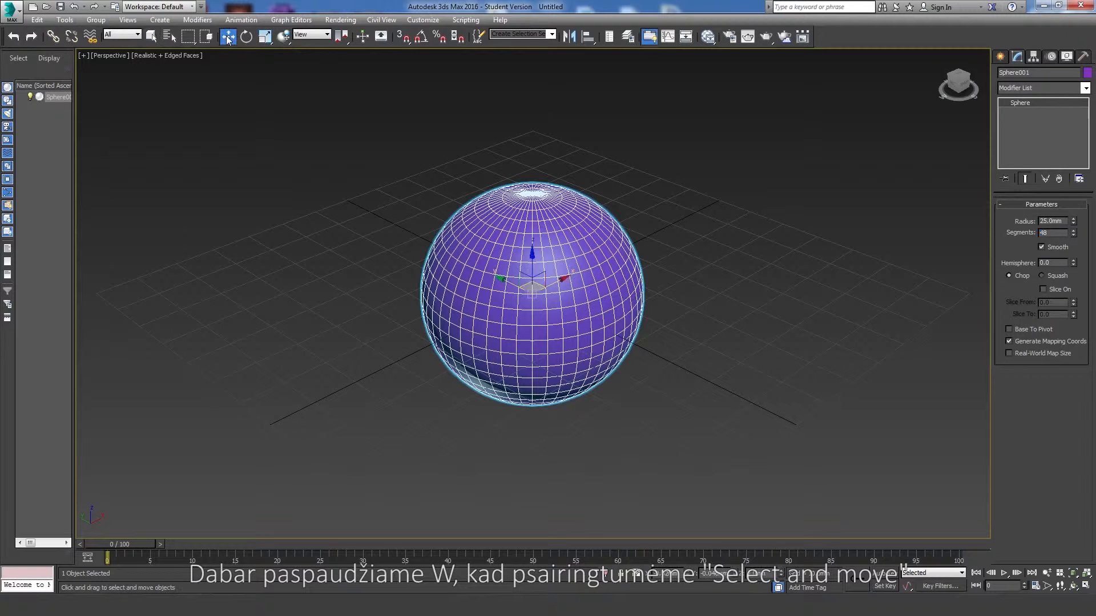
double_click(665, 574)
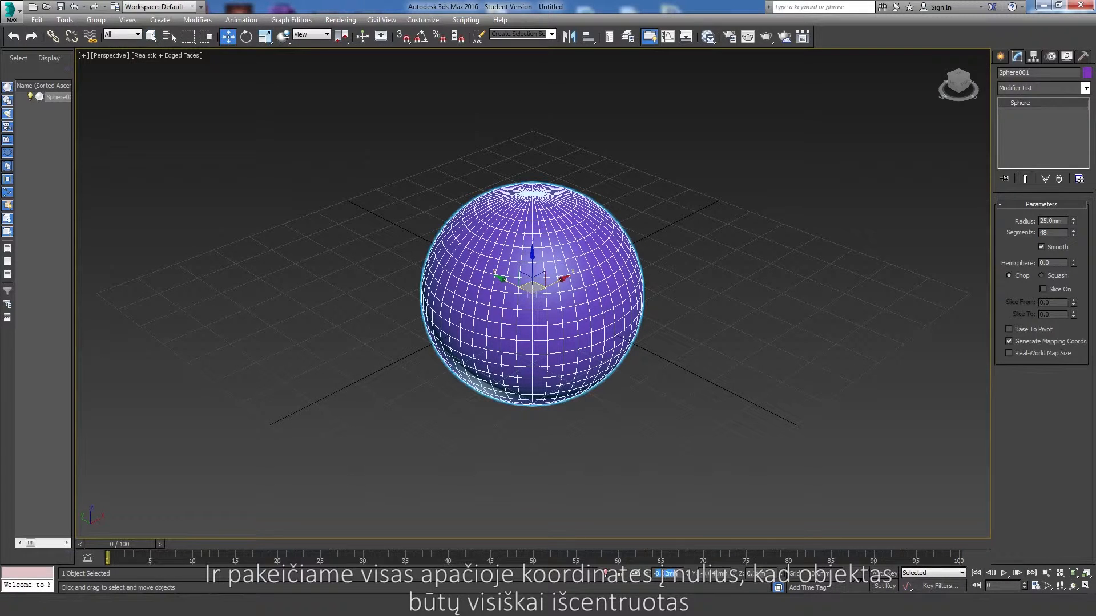
type("0")
key("Return")
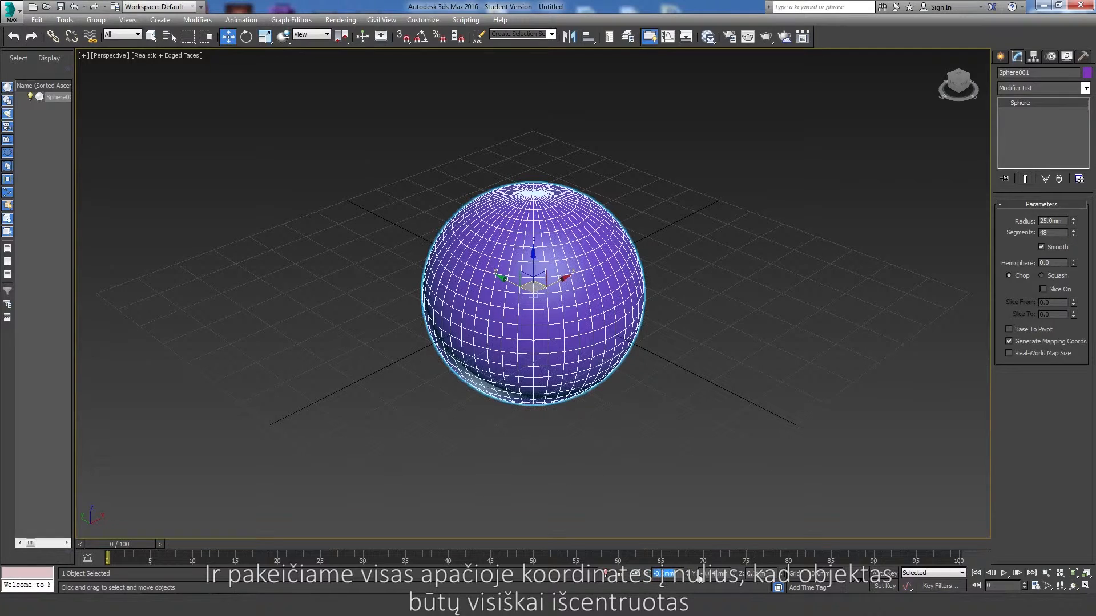
type("0")
key("Tab")
type("0")
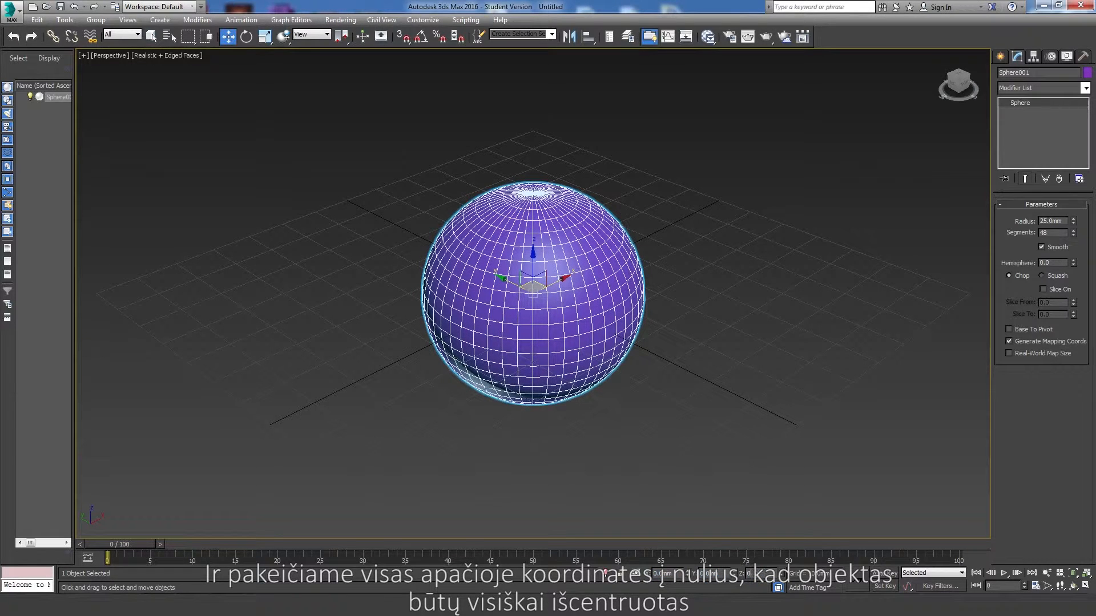
key("Return")
left_click(1001, 57)
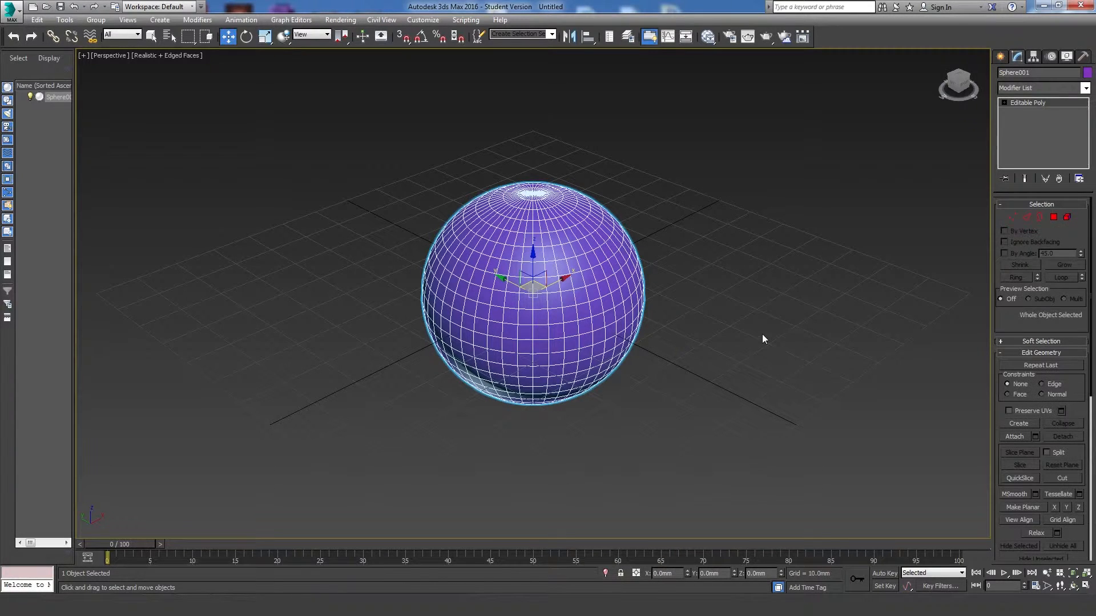
Deselect the sphere, switch the Front view to realistic shading and maximize that view around the sphere.
key("alt+w")
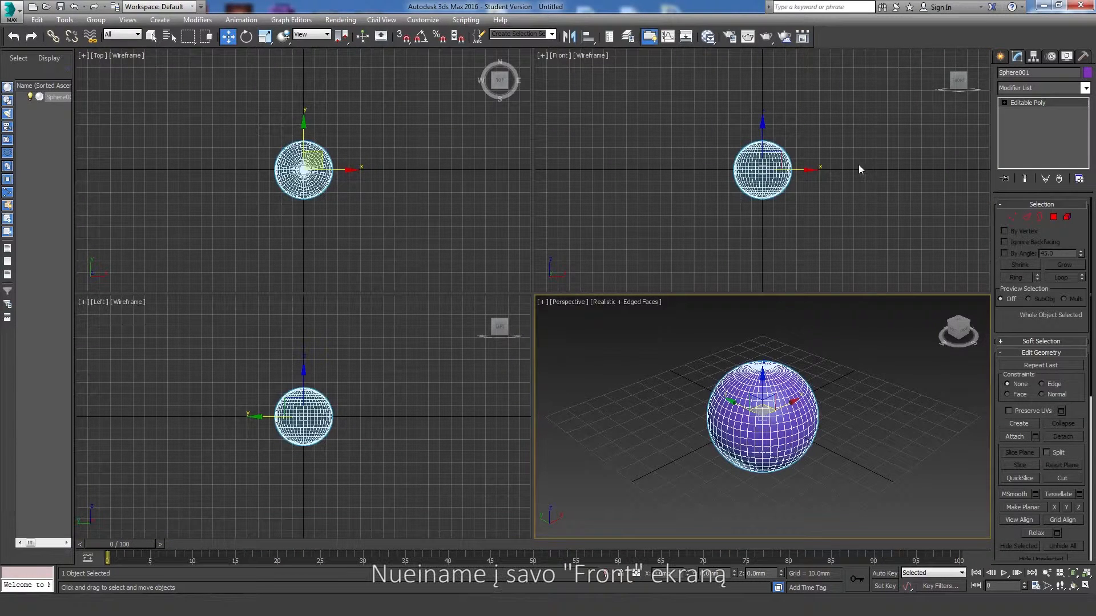
left_click(799, 228)
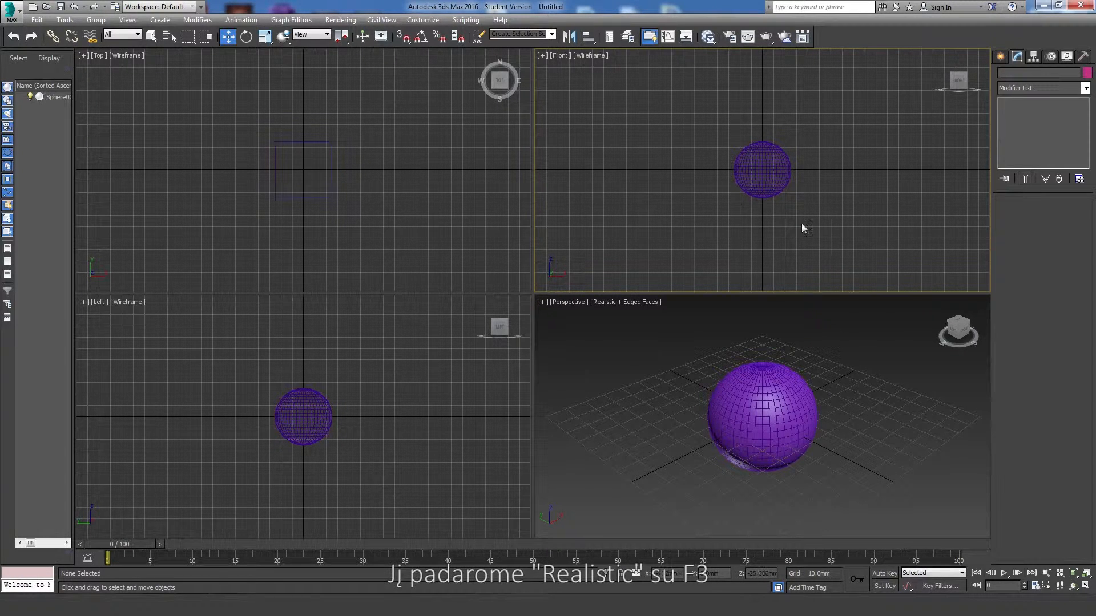
key("F3")
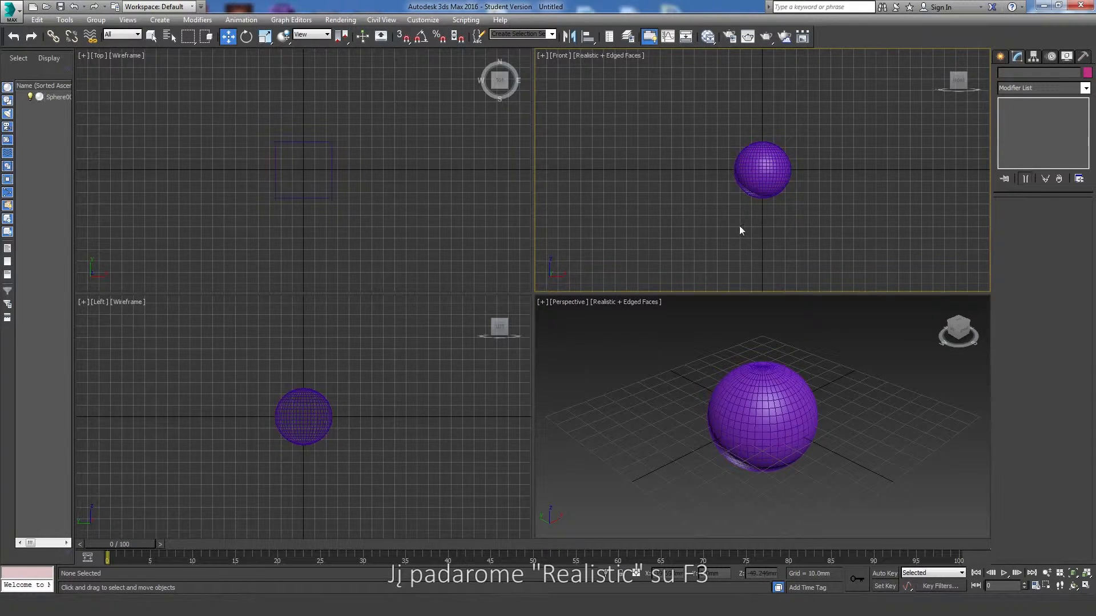
key("alt+w")
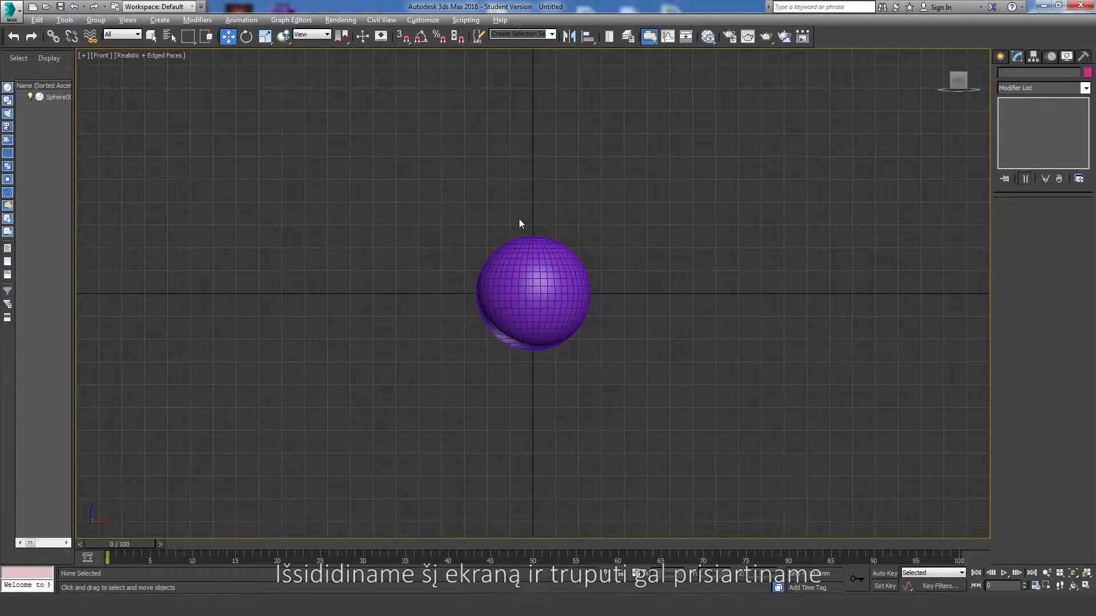
scroll(534, 217, "up", 5)
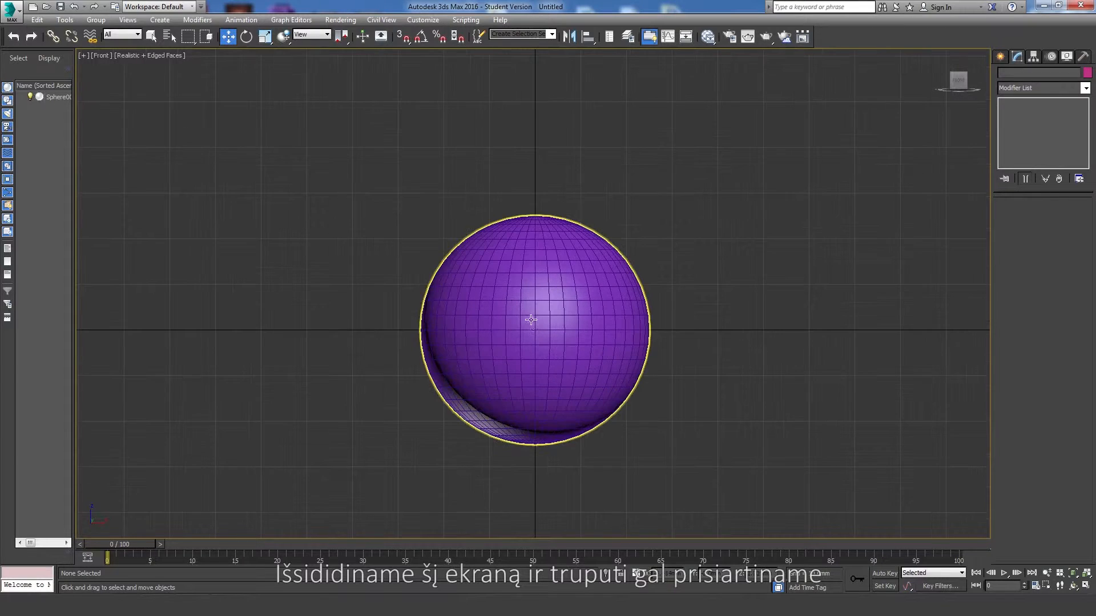
left_click(528, 357)
right_click(759, 282)
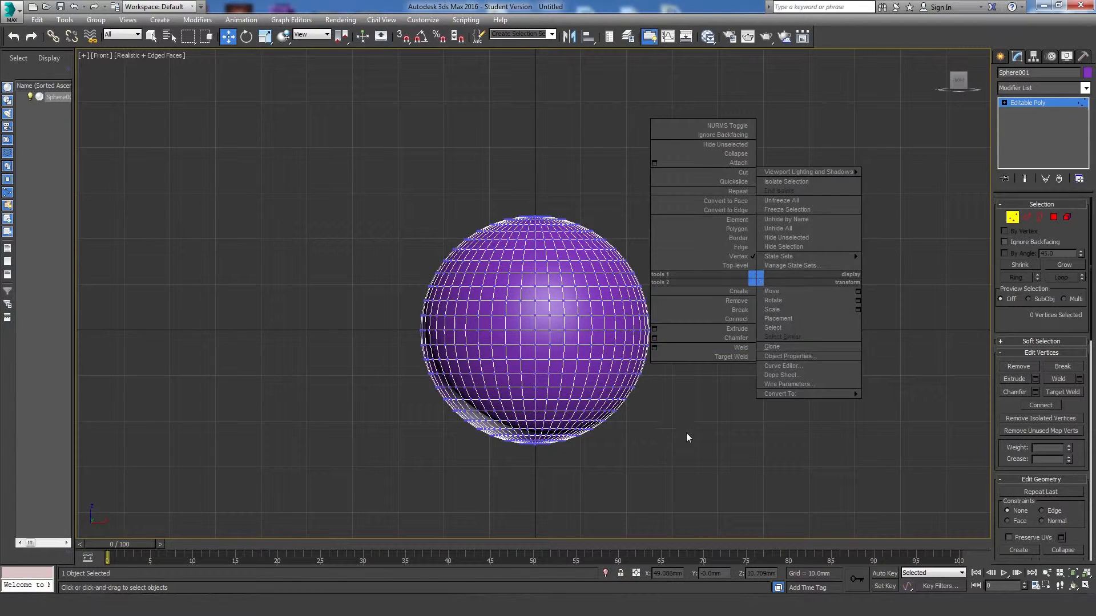
key("q")
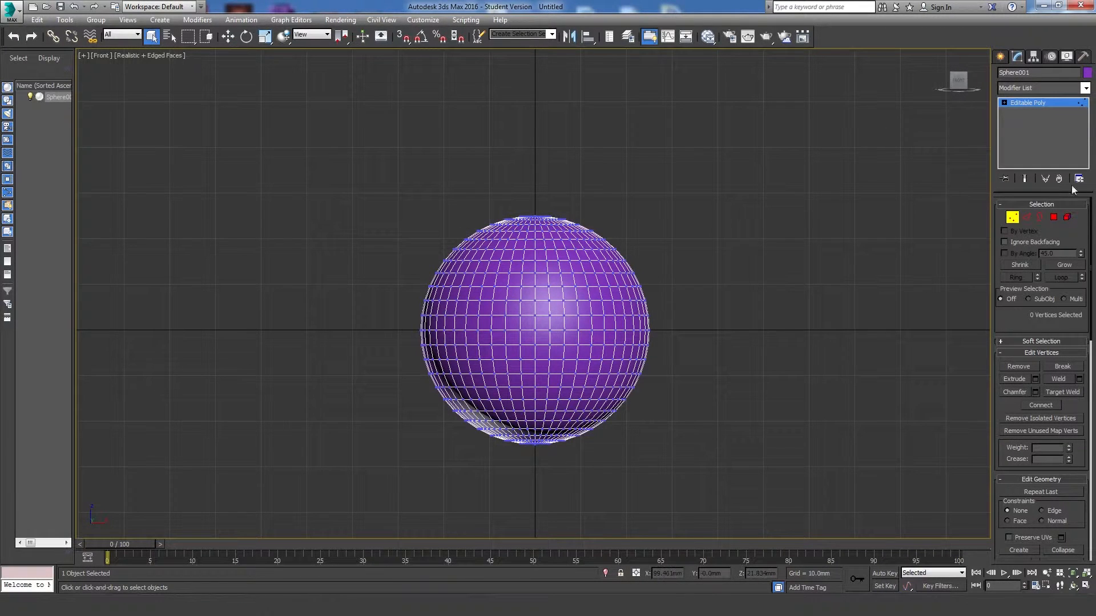
Draw a cylinder from the sphere's centre in the Front view, radius about 11 mm and height about 26 mm, protruding from the sphere.
left_click(999, 57)
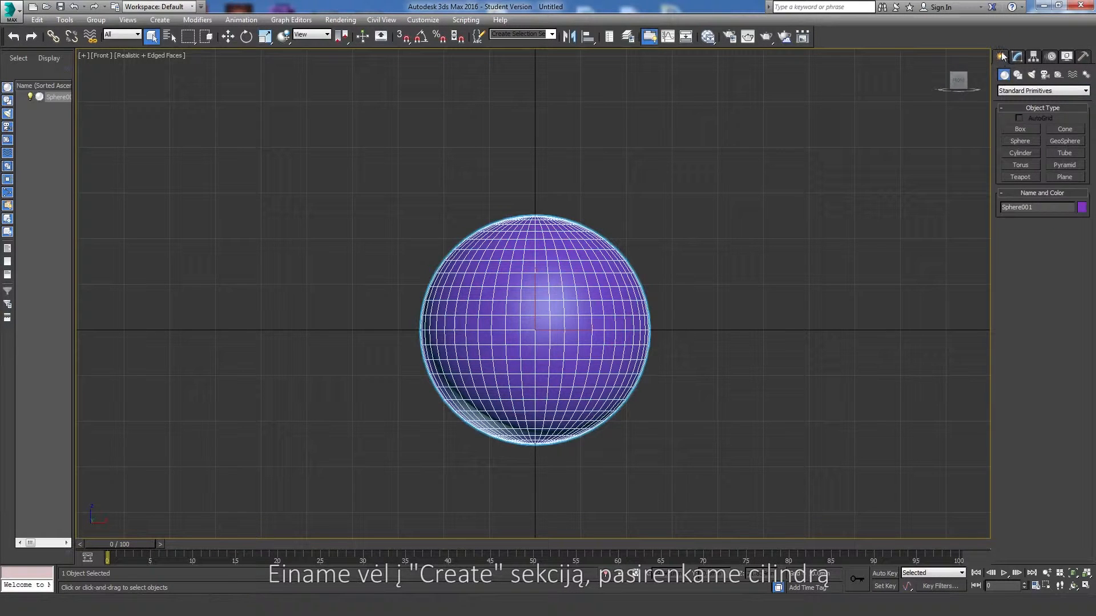
left_click(1020, 153)
key("alt+w")
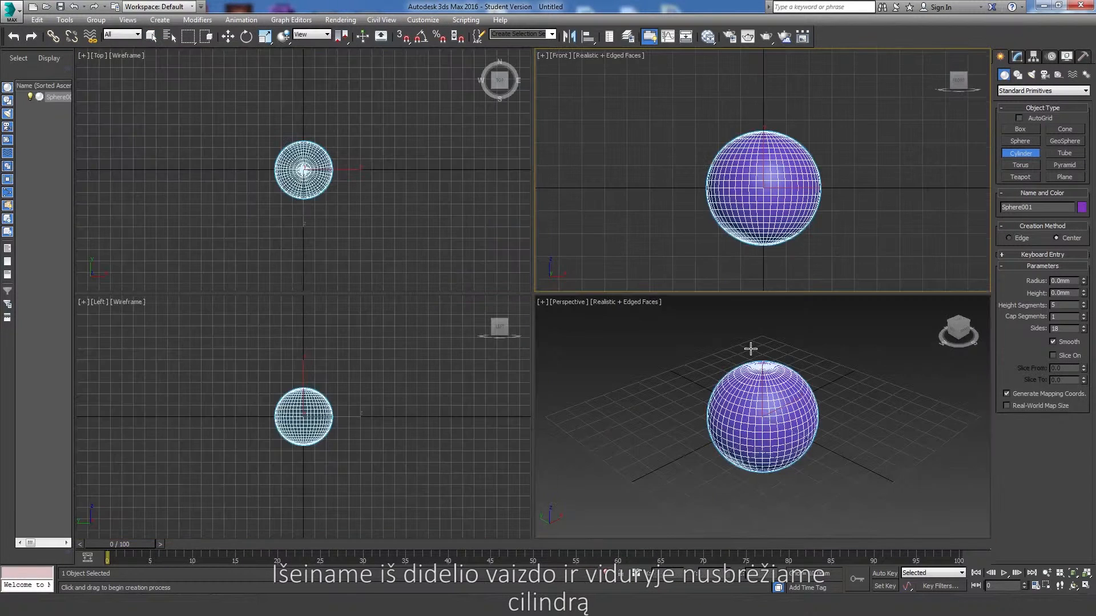
left_click_drag(763, 188, 779, 209)
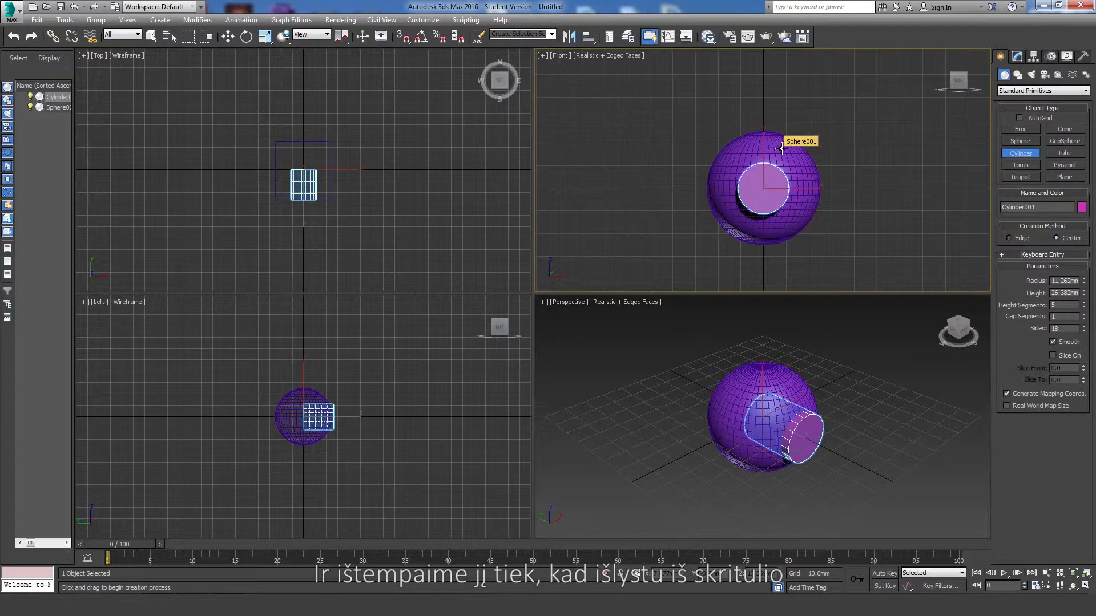
left_click(781, 146)
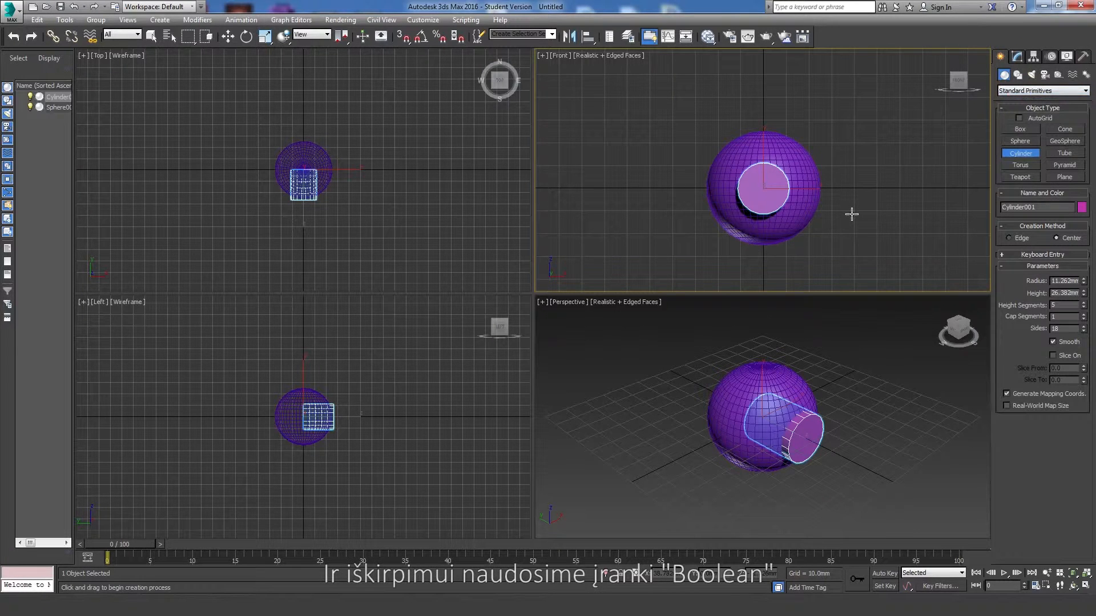
Subtract the cylinder from the sphere with a Boolean compound object using Subtraction (A-B), and maximize the Perspective view.
left_click(1011, 91)
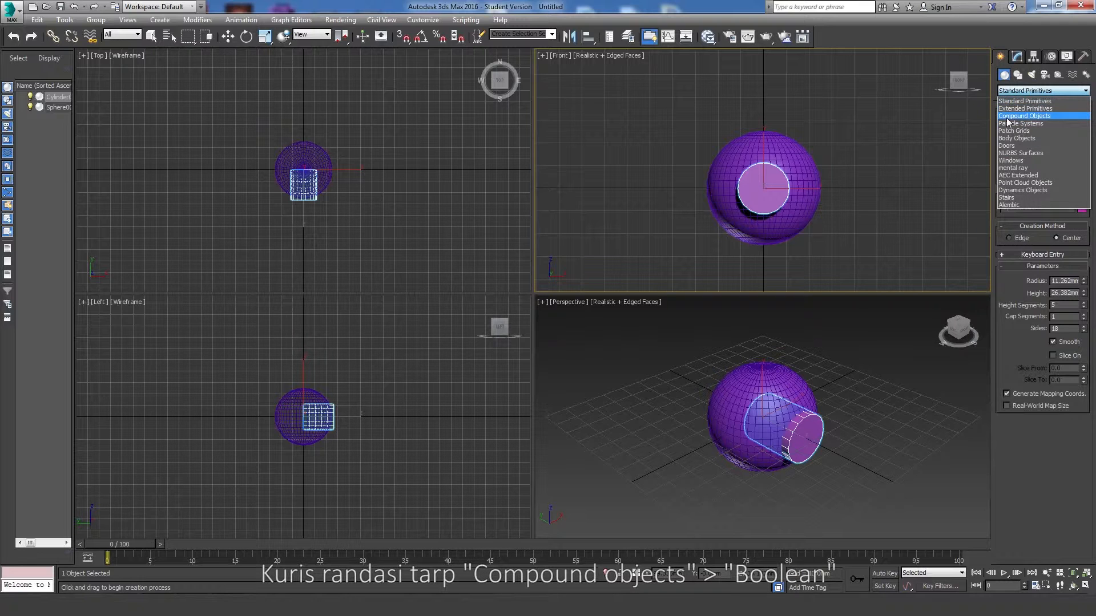
left_click(1006, 116)
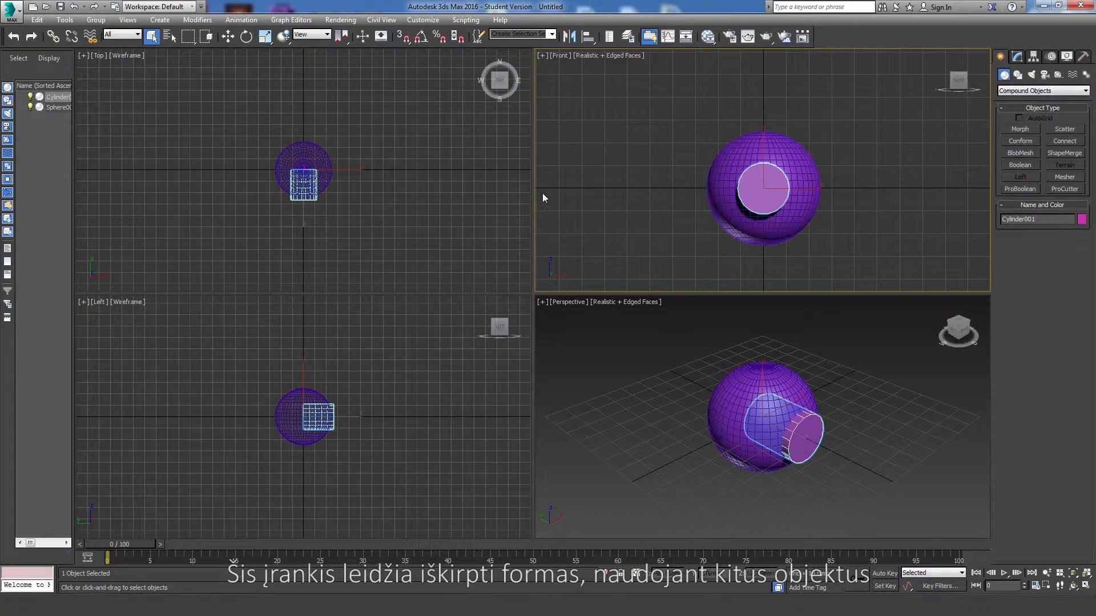
left_click(738, 161)
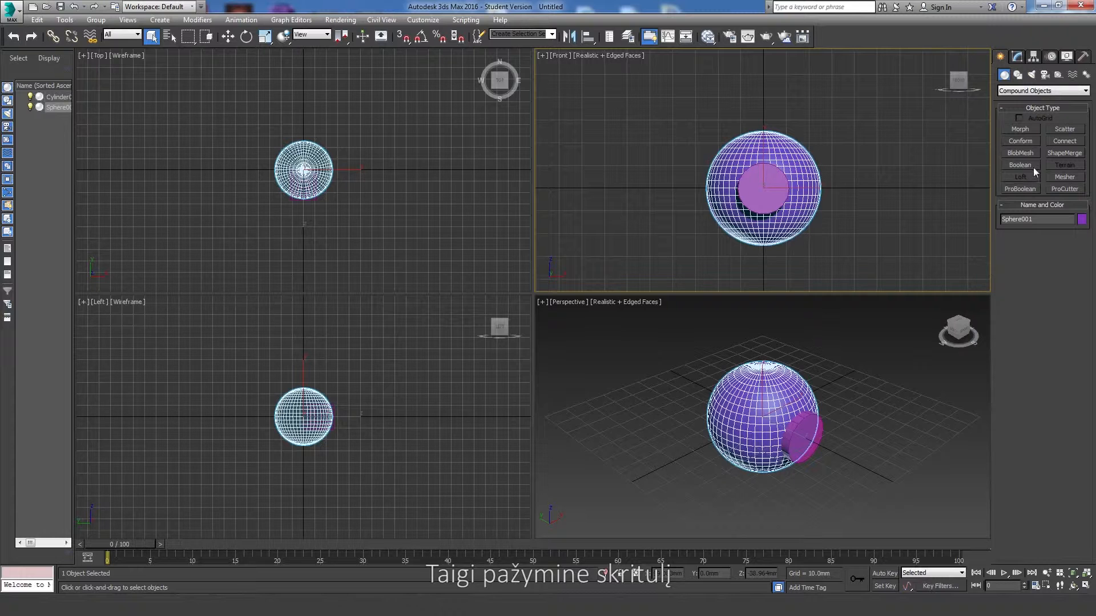
left_click(1013, 167)
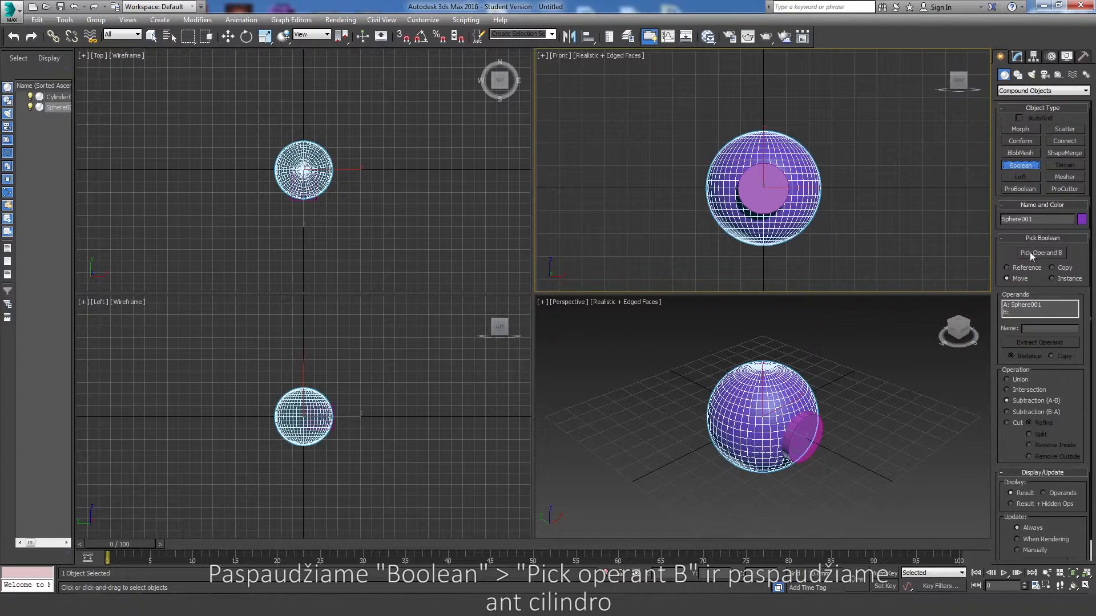
left_click(1044, 252)
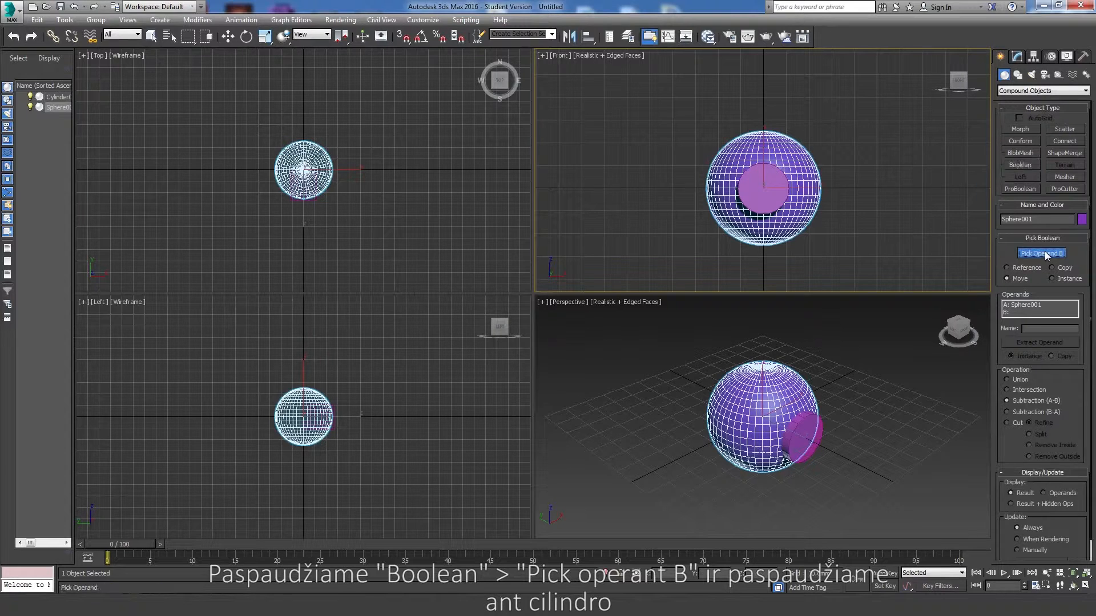
left_click(807, 454)
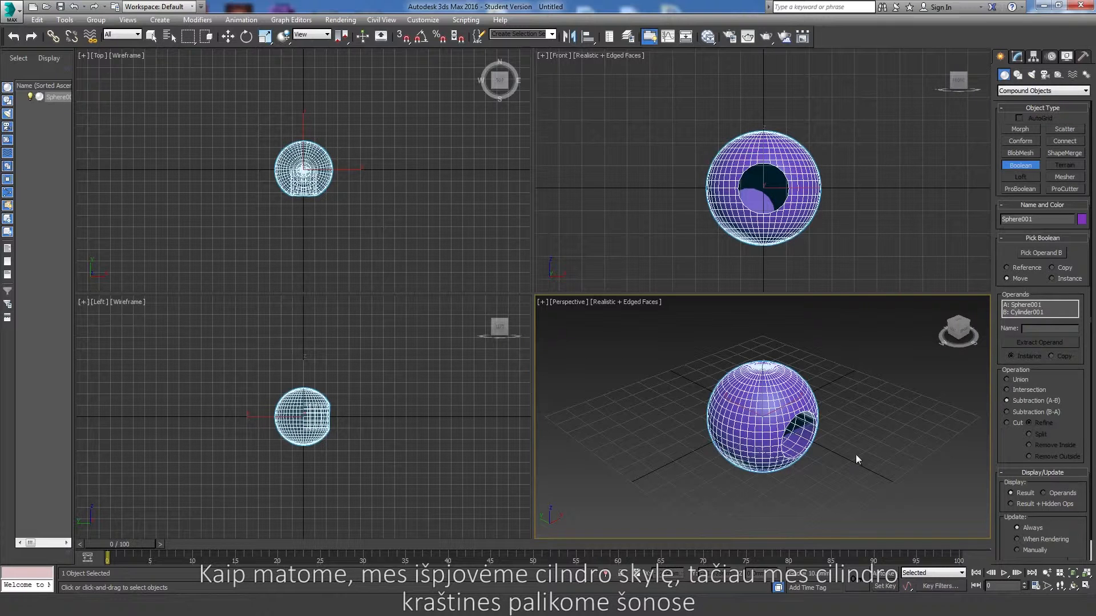
key("alt+w")
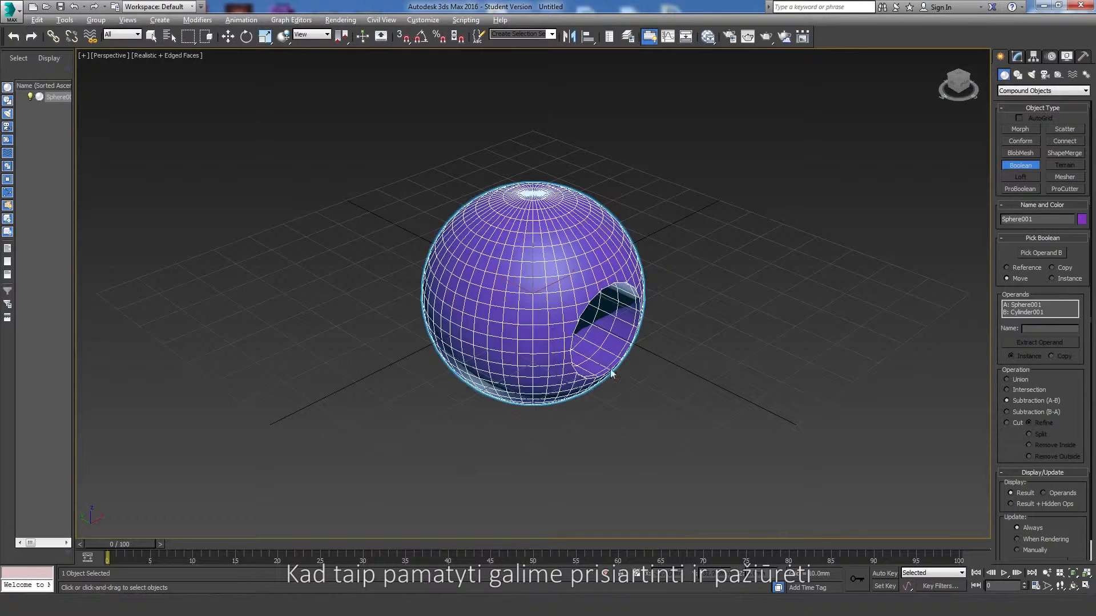
Change the sphere's Boolean operation to Cut with Remove Inside.
mouse_move(693, 325)
middle_mouse_down("alt")
mouse_move(664, 332)
mouse_move(555, 289)
mouse_move(695, 291)
mouse_move(687, 328)
mouse_move(687, 318)
middle_mouse_up("alt")
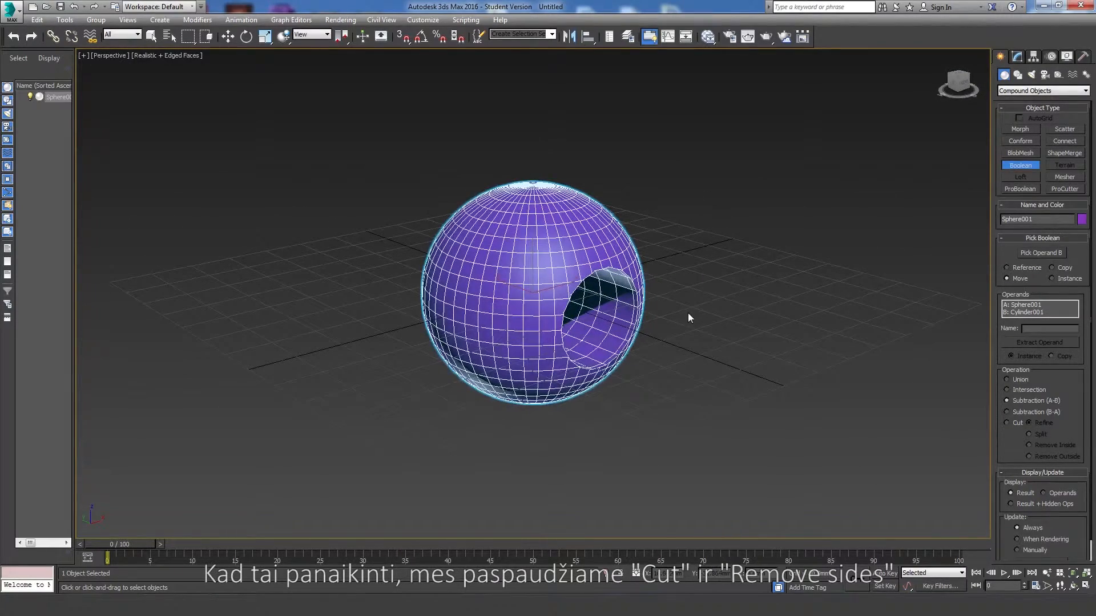
left_click(1007, 422)
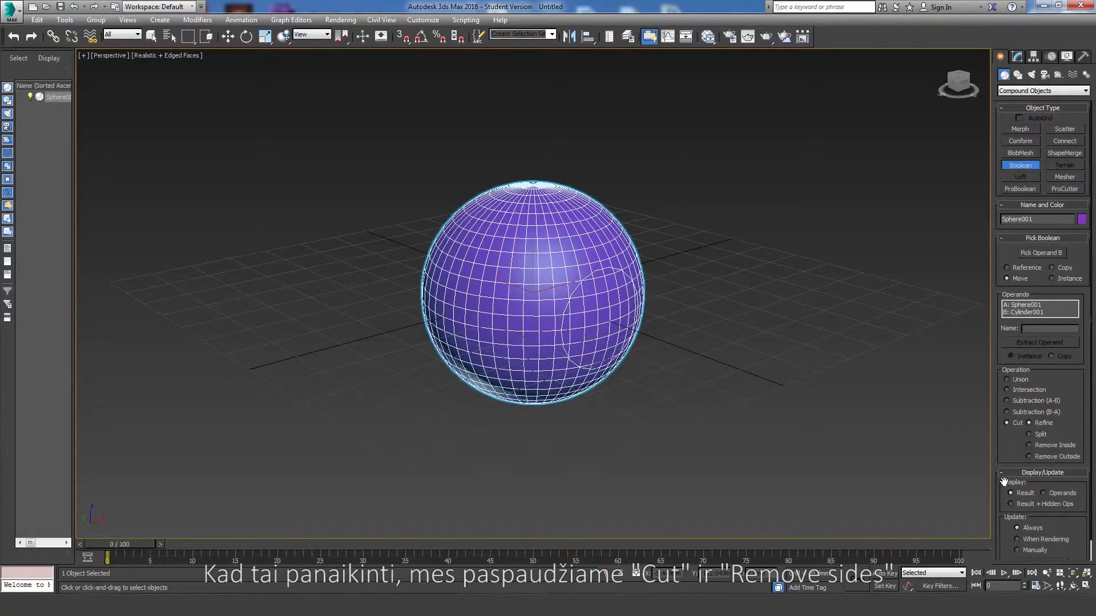
left_click(1029, 445)
key("g")
middle_click_drag(735, 300, 501, 325, "alt")
key("g")
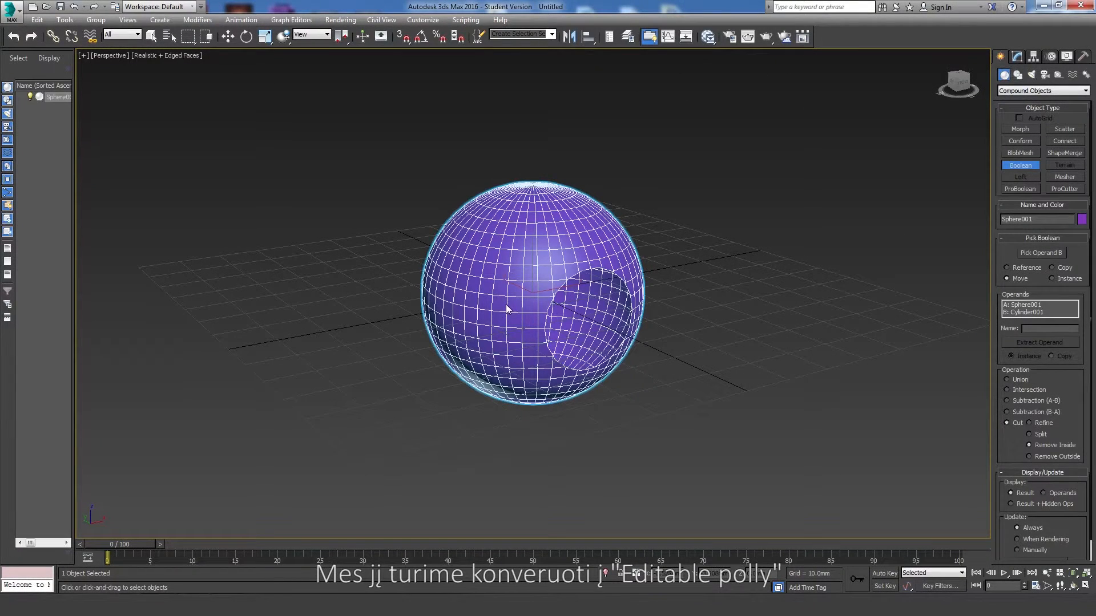
Finish the Boolean and convert the cut sphere to an Editable Poly.
right_click(507, 309)
right_click(511, 294)
mouse_move(552, 409)
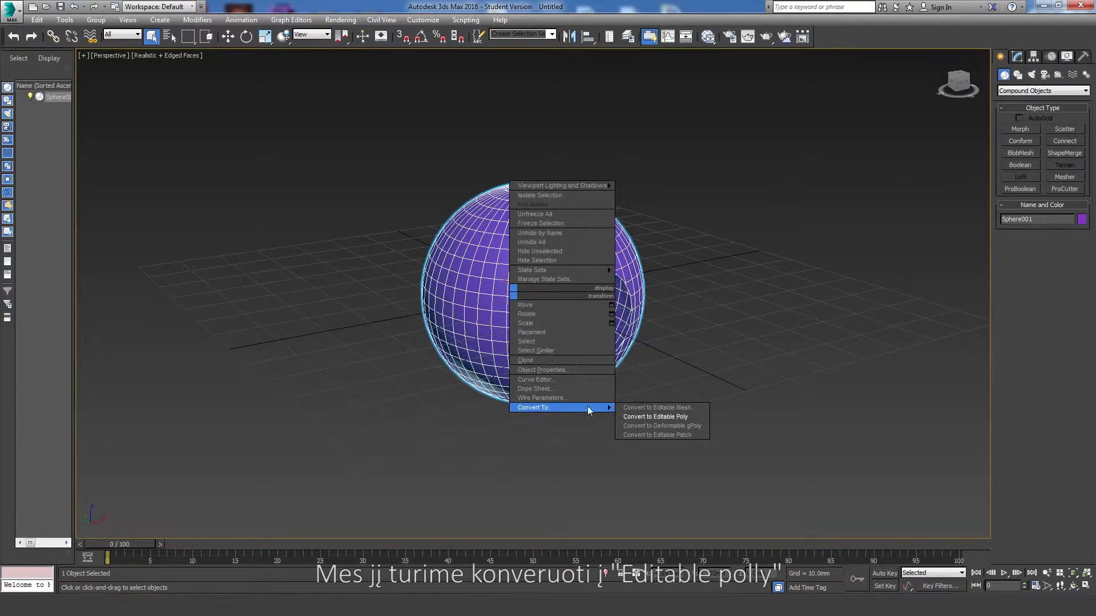
left_click(644, 421)
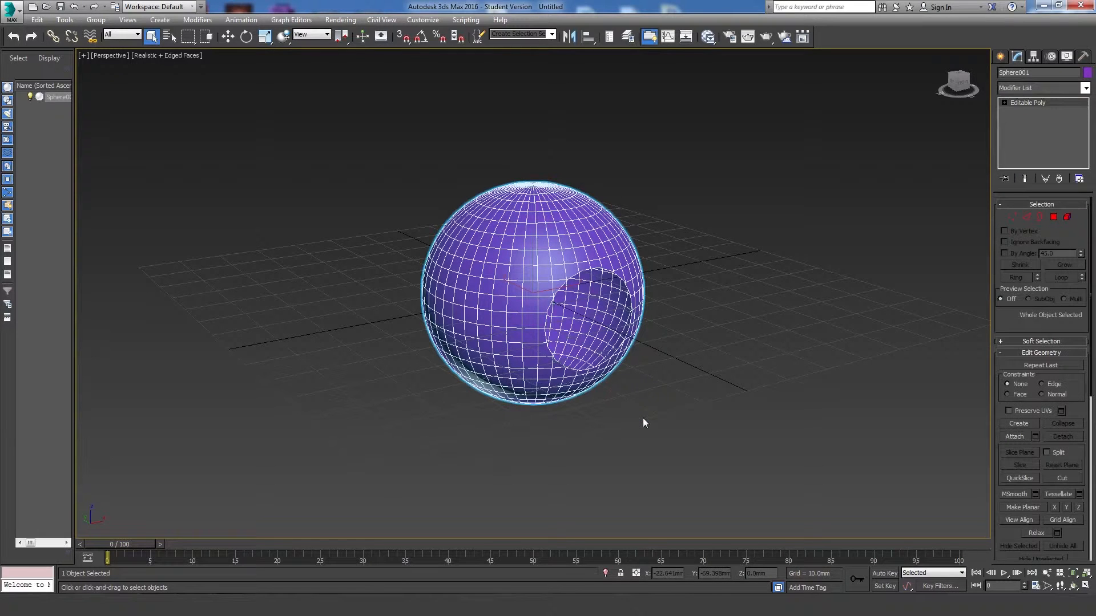
Add a Shell modifier to the sphere with an outer amount of 0 and an inner amount of 2 mm.
left_click(1086, 90)
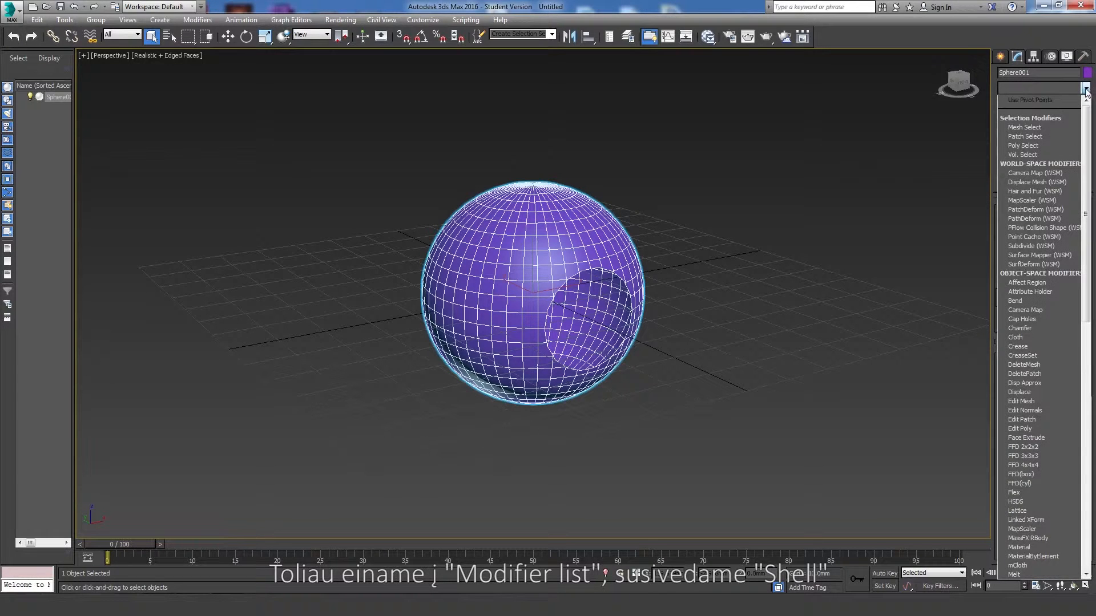
type("shell")
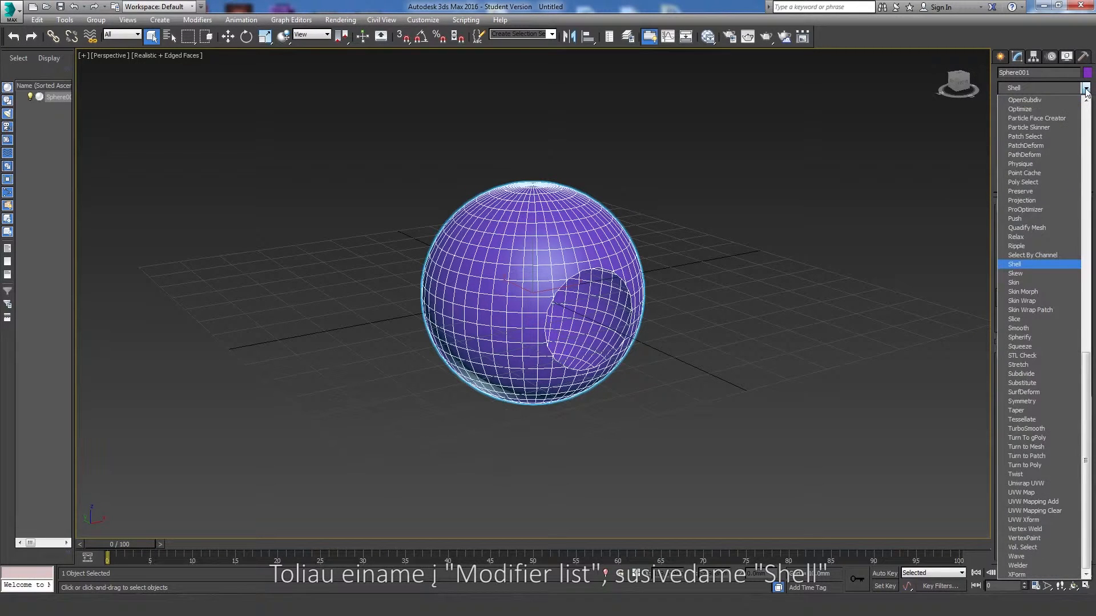
left_click(1015, 265)
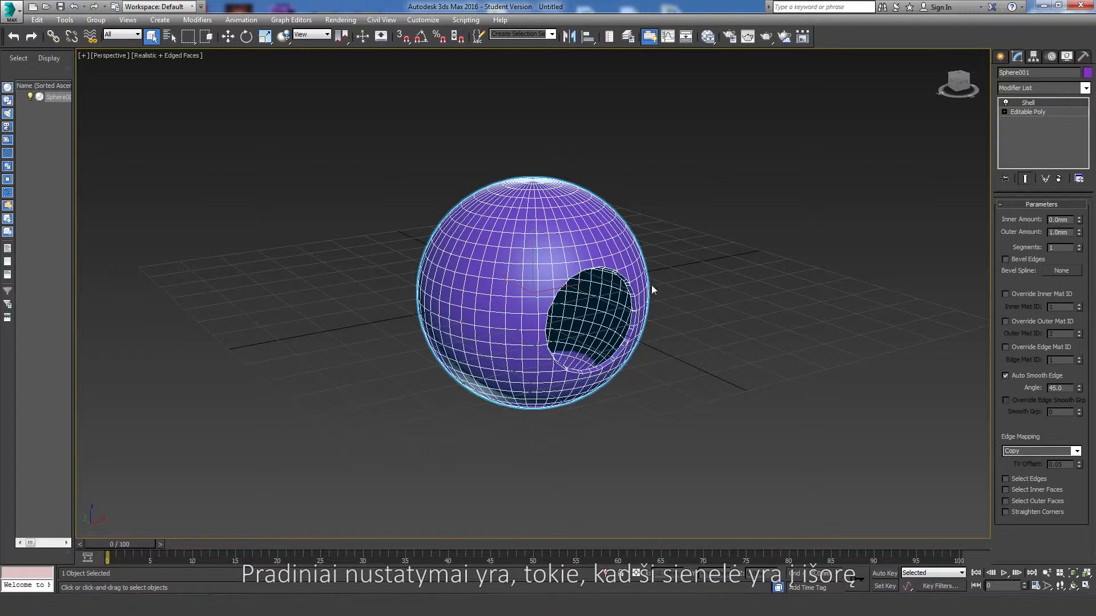
double_click(1062, 233)
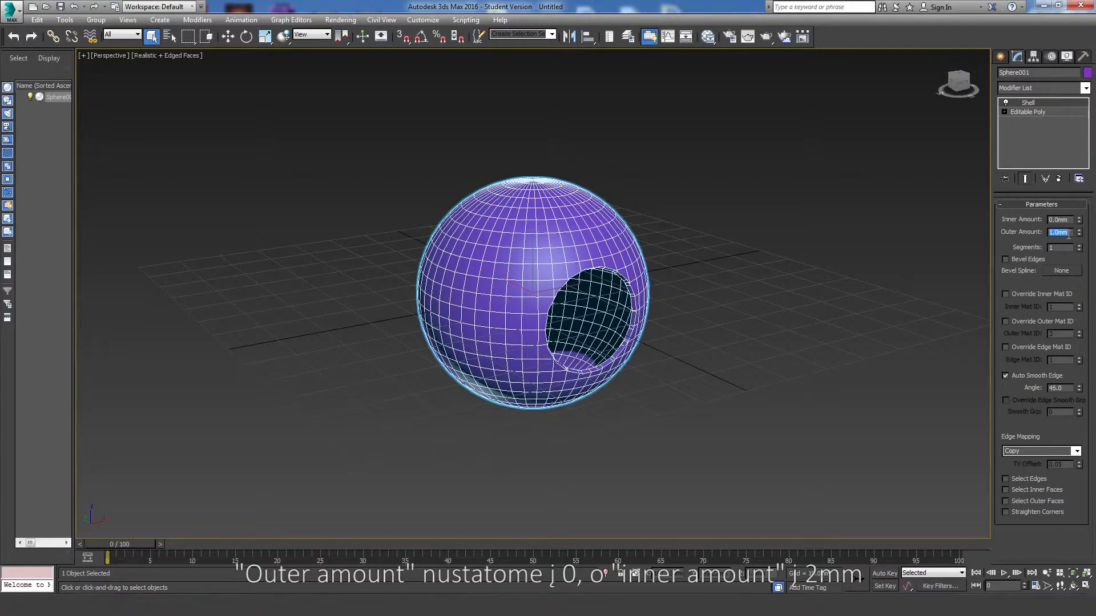
type("0")
key("Return")
double_click(1060, 221)
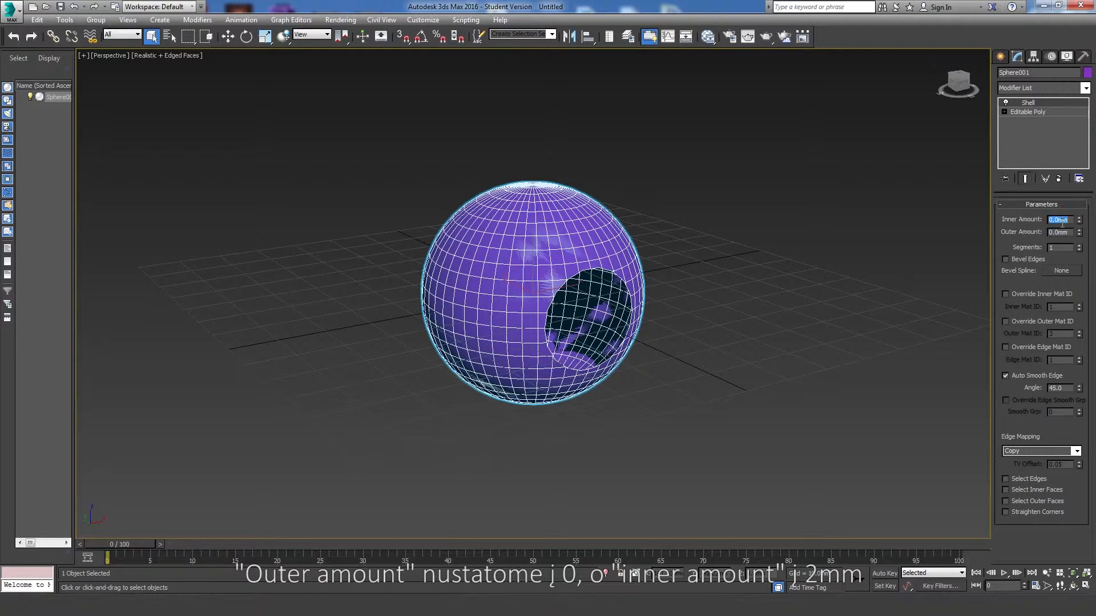
type("2")
key("Return")
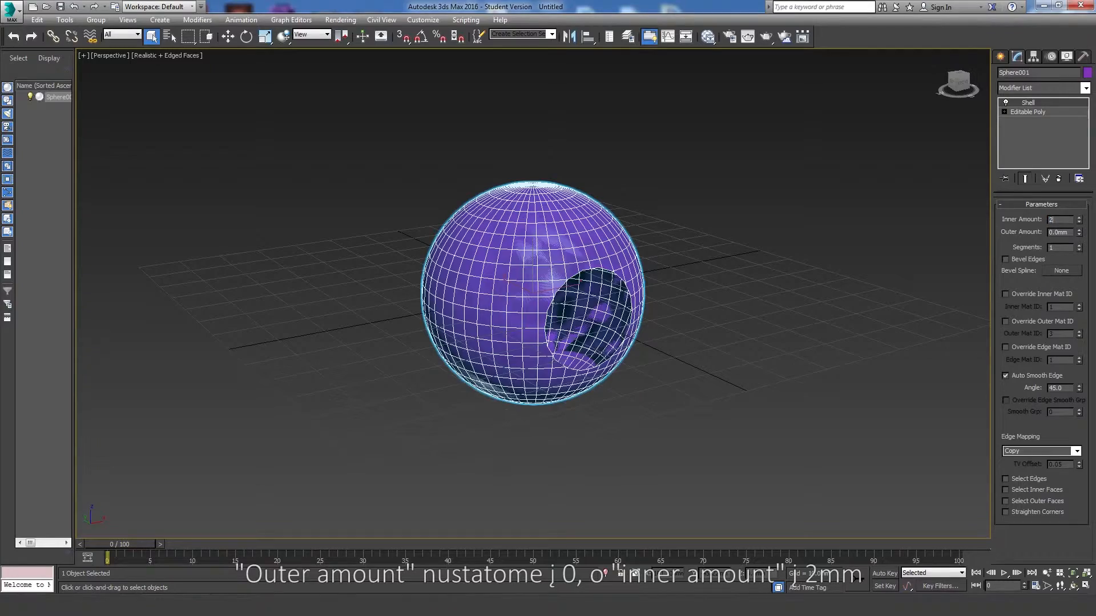
Deselect the sphere and examine the wall edge around the hole up close.
key("ctrl+d")
scroll(617, 357, "up", 10)
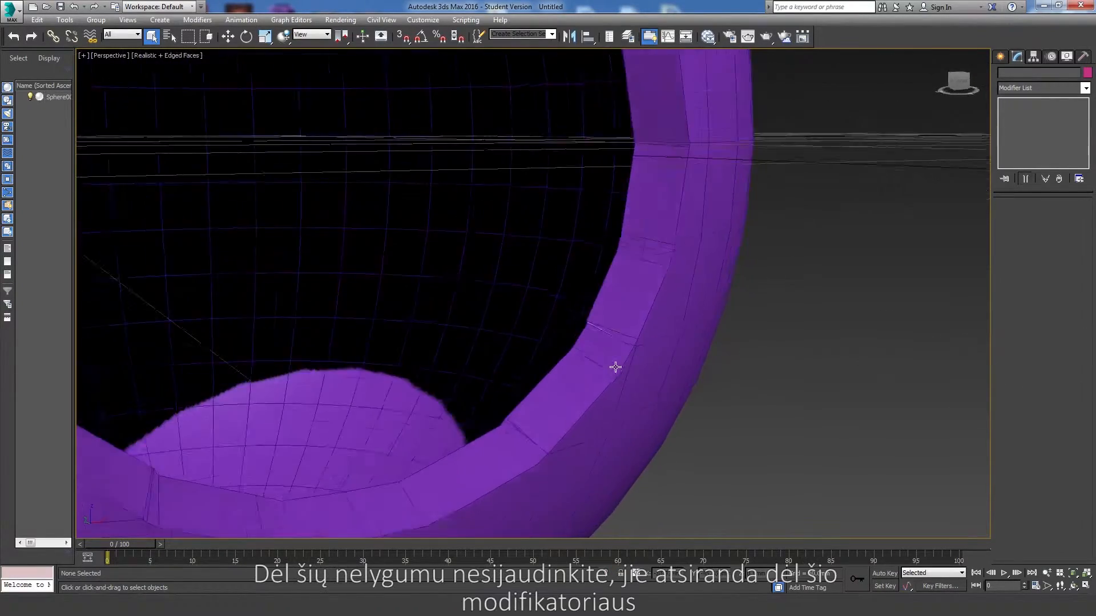
mouse_move(594, 360)
middle_mouse_down("alt")
mouse_move(607, 345)
mouse_move(641, 362)
mouse_move(624, 392)
mouse_move(603, 371)
middle_mouse_up("alt")
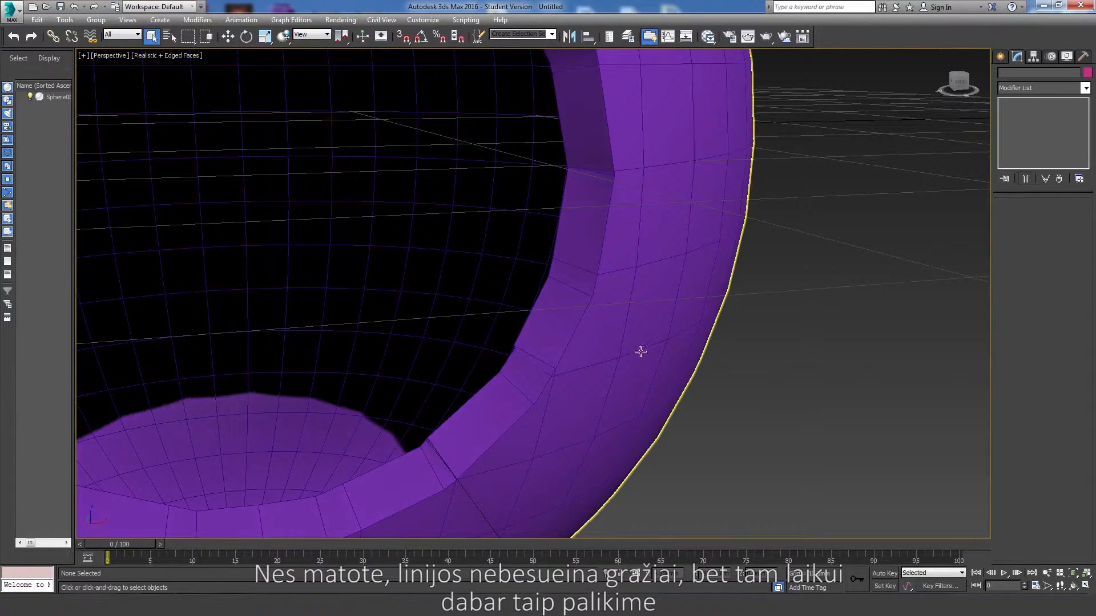
scroll(673, 337, "down", 5)
scroll(679, 319, "down", 3)
mouse_move(687, 315)
middle_mouse_down("alt")
mouse_move(694, 327)
mouse_move(668, 318)
middle_mouse_up("alt")
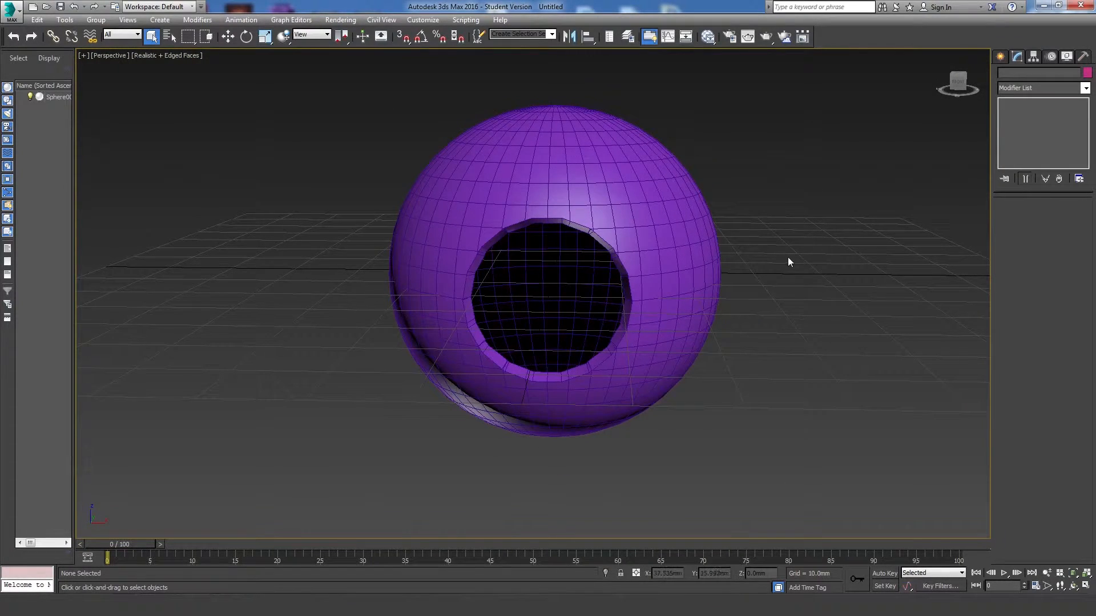
Draw a cylinder from the hole's centre in the Front view, radius about 5 mm and height about 48 mm, pointing outward.
key("alt+w")
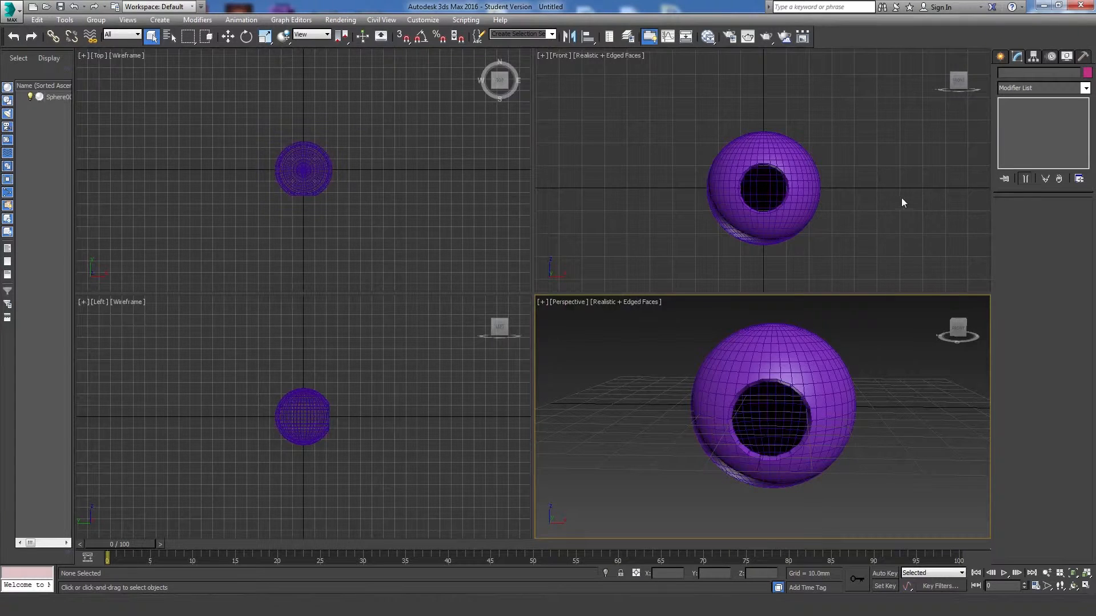
left_click(865, 190)
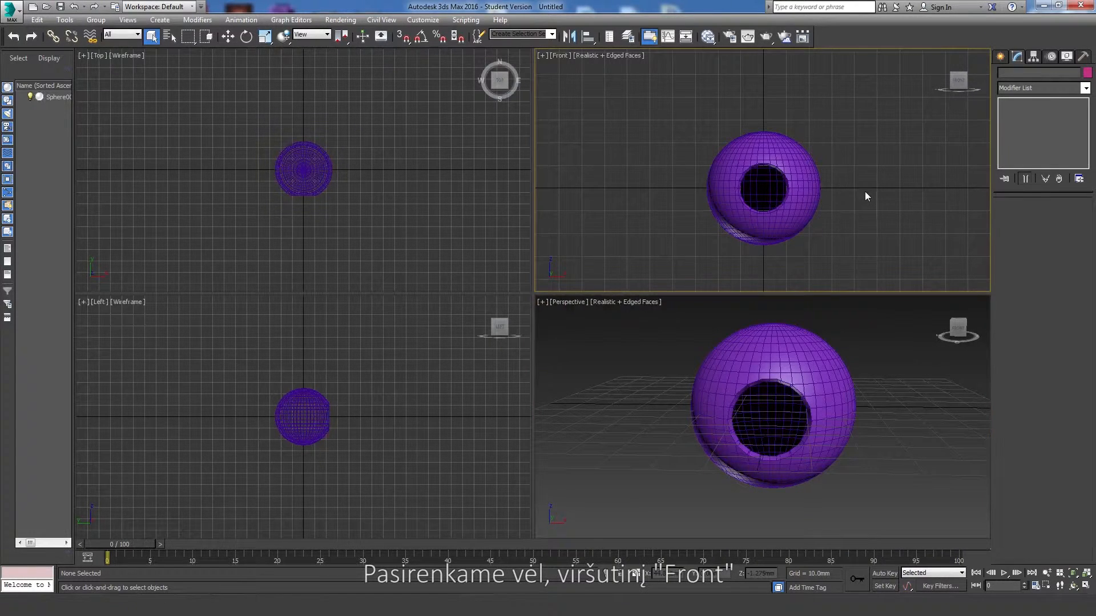
left_click(1001, 58)
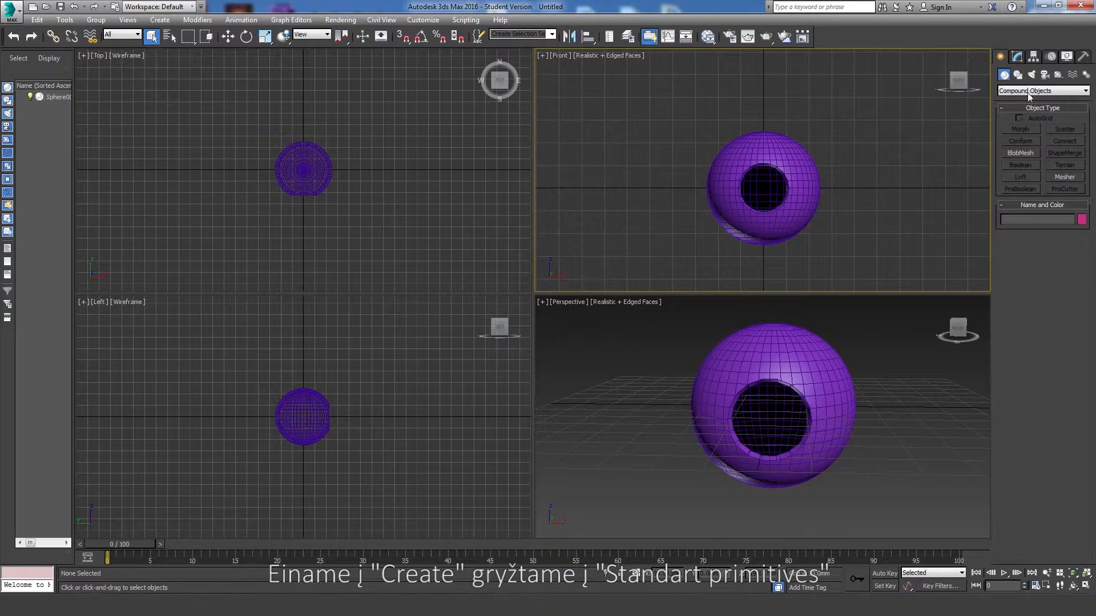
left_click(1014, 91)
left_click(1019, 99)
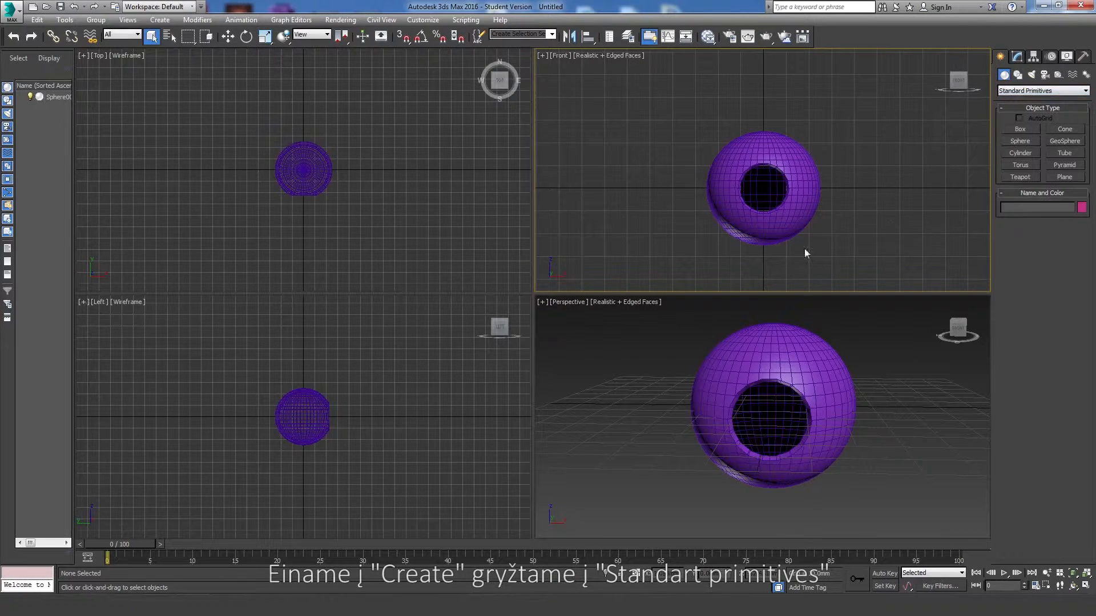
left_click(1020, 153)
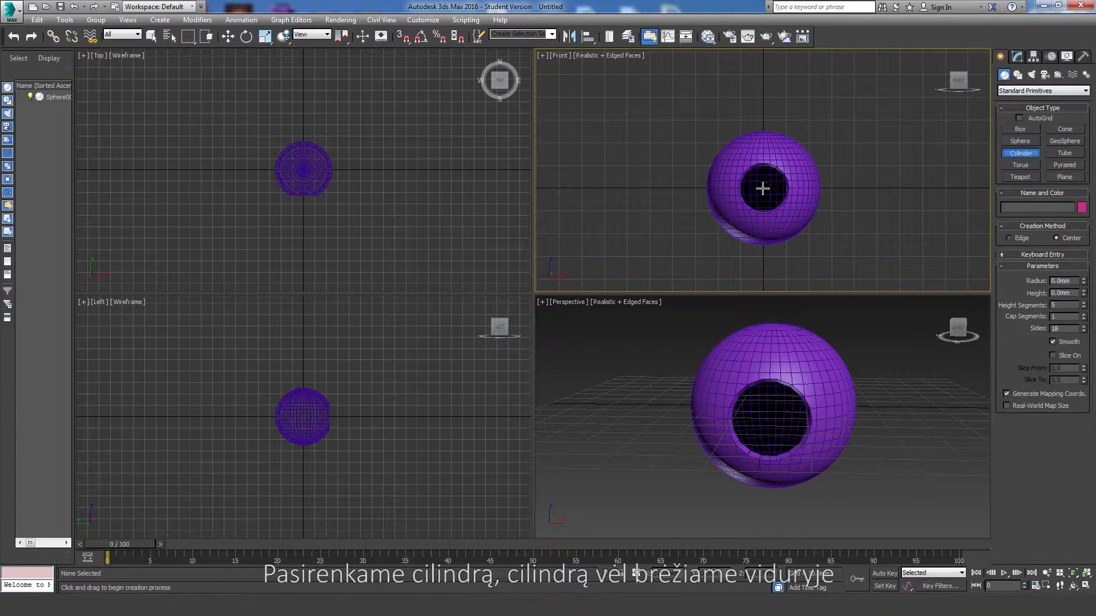
mouse_move(763, 188)
left_mouse_down()
mouse_move(732, 167)
mouse_move(754, 182)
left_mouse_up()
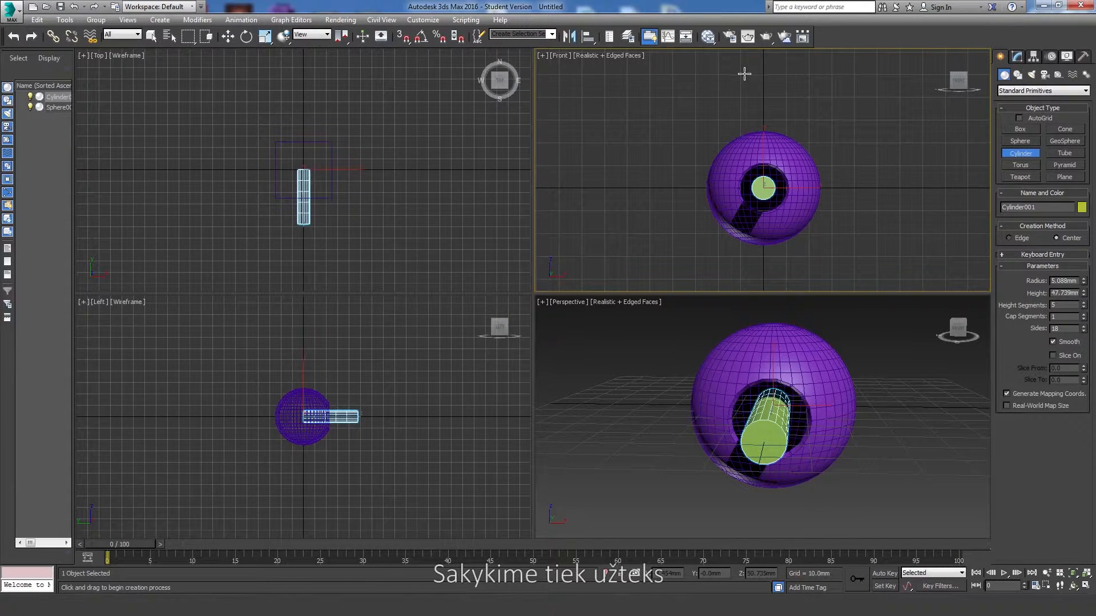
left_click(744, 73)
Look at the cylinder from an angle in the Front viewport and restore that viewport to the Front view.
middle_click_drag(700, 220, 734, 238, "alt")
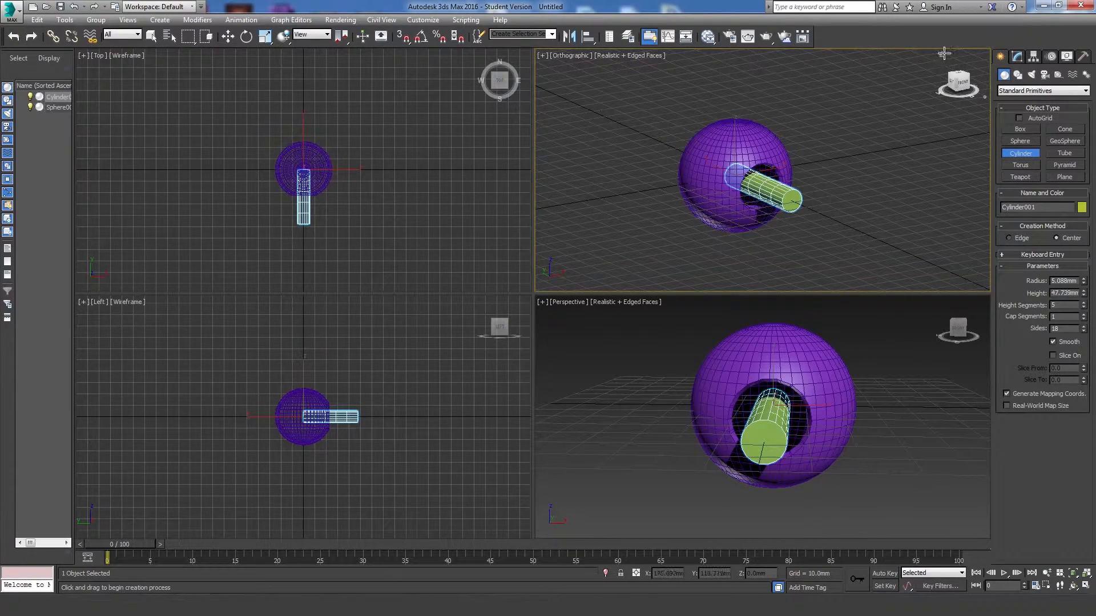
key("p")
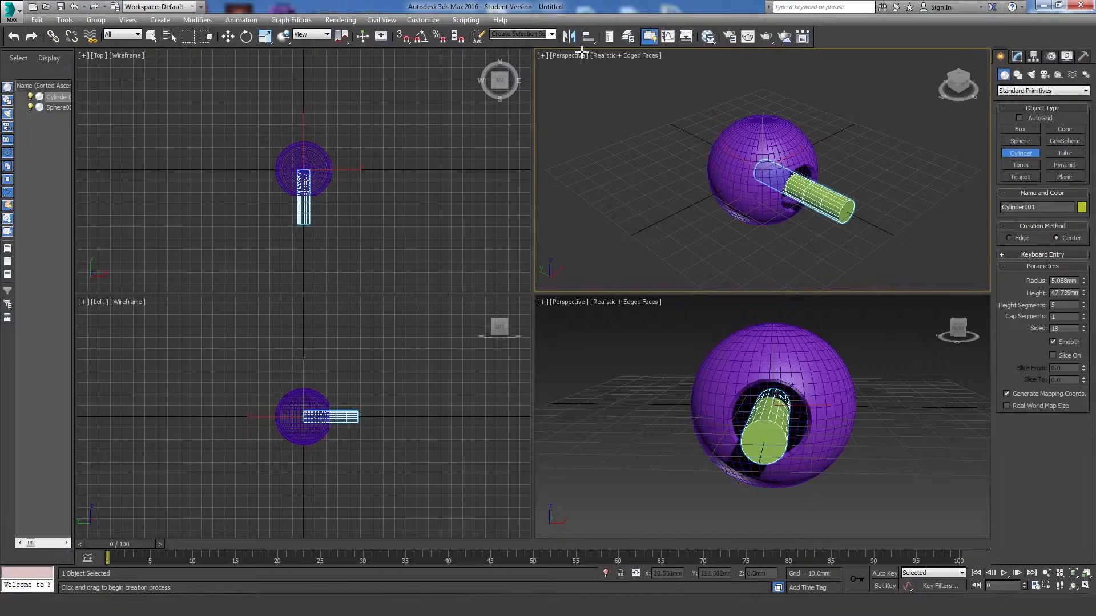
left_click(576, 57)
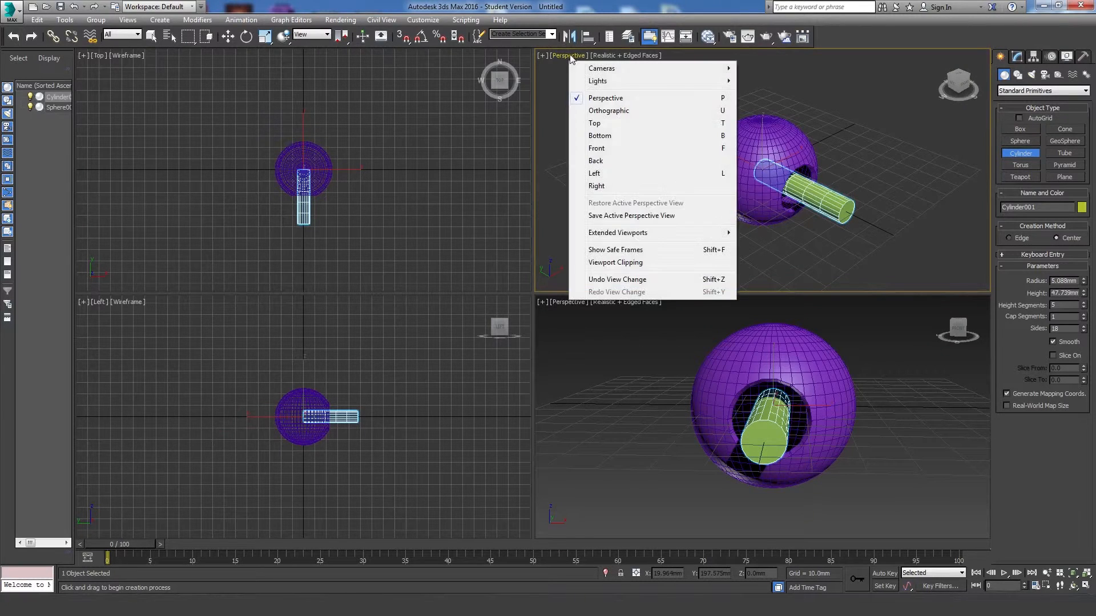
left_click(597, 149)
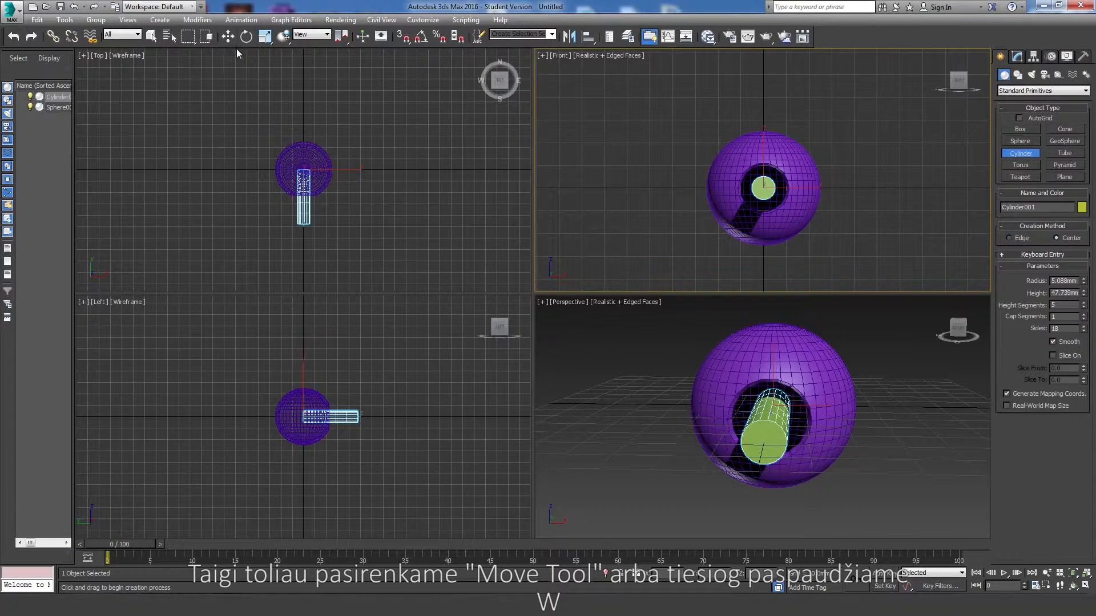
Centre the cylinder on the sphere by setting its X and Z coordinates to 0 with the Move tool.
right_click(669, 508)
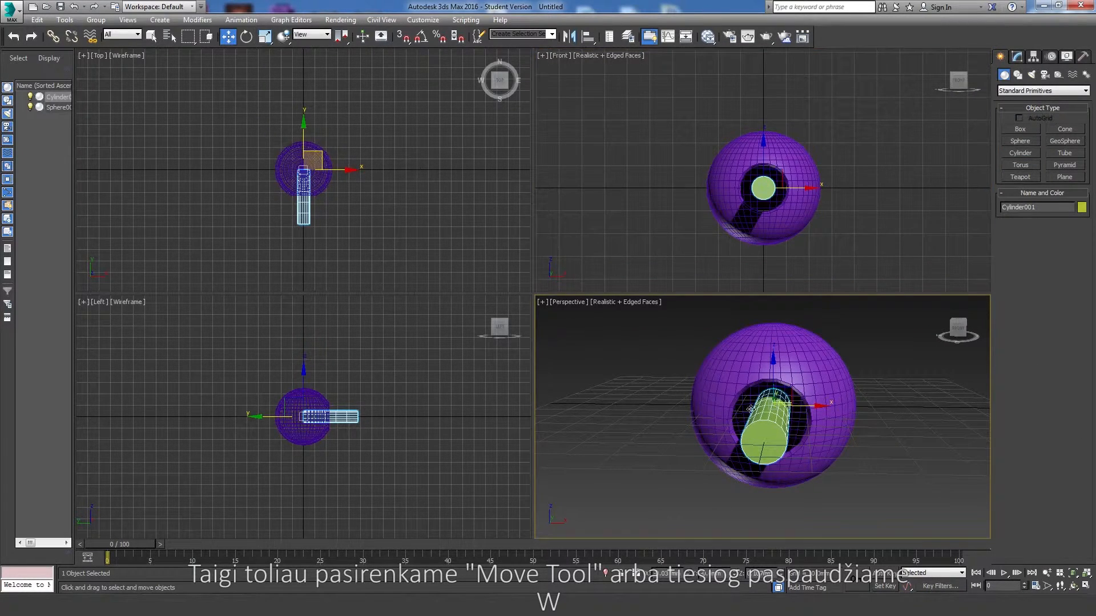
left_click(664, 573)
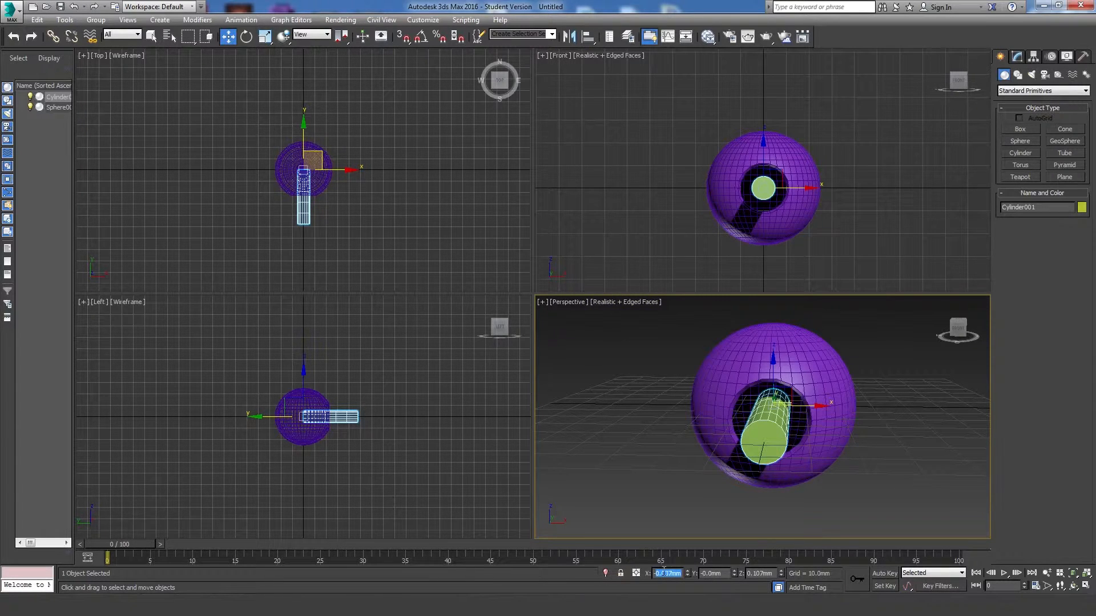
type("0")
key("Return")
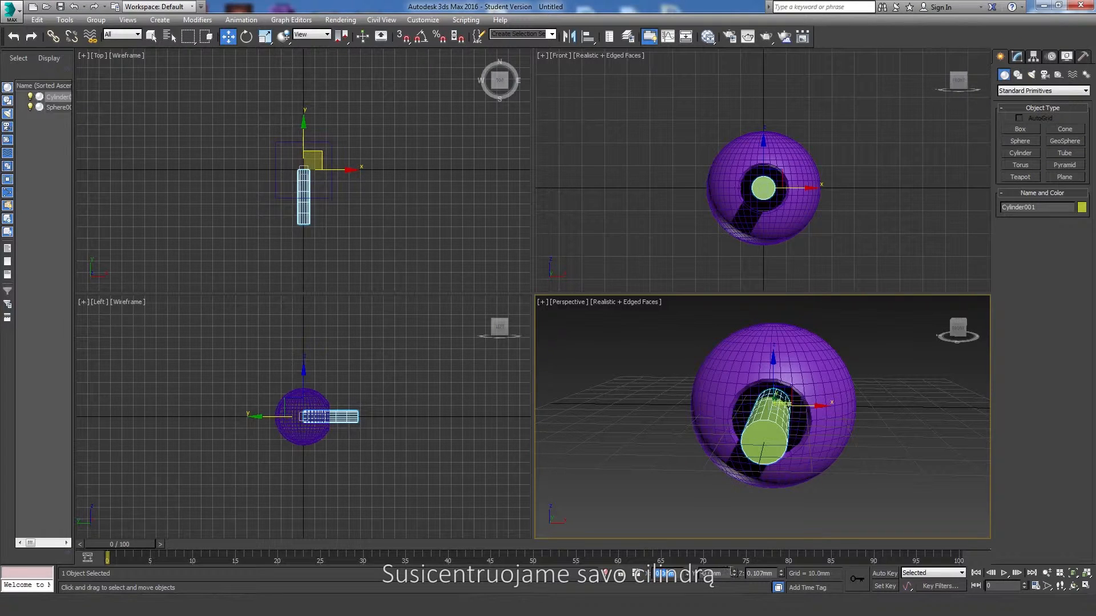
key("Tab")
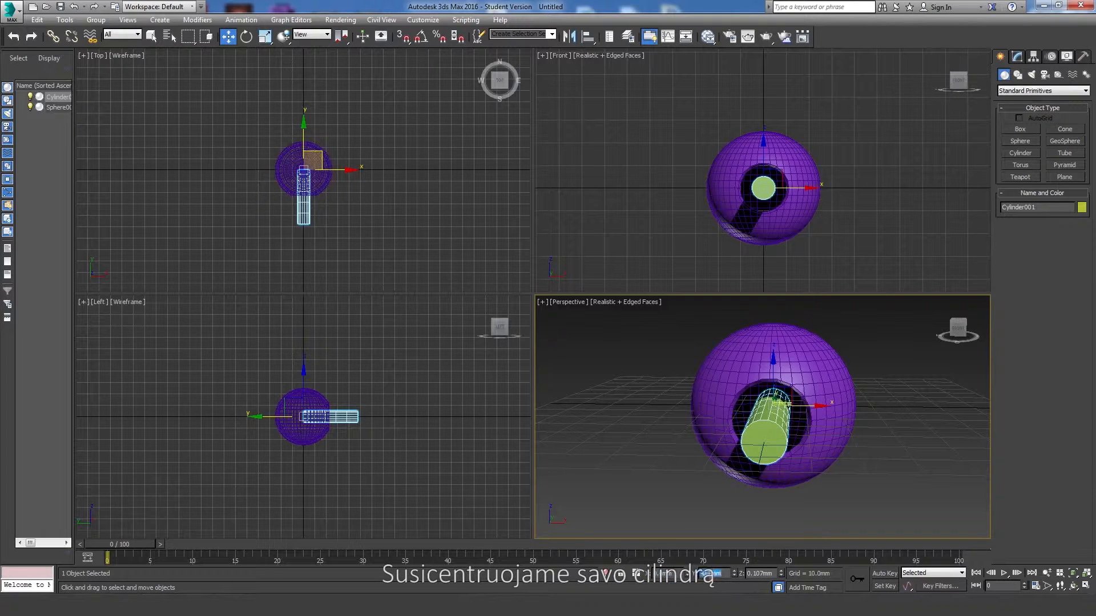
double_click(770, 572)
type("0")
key("Return")
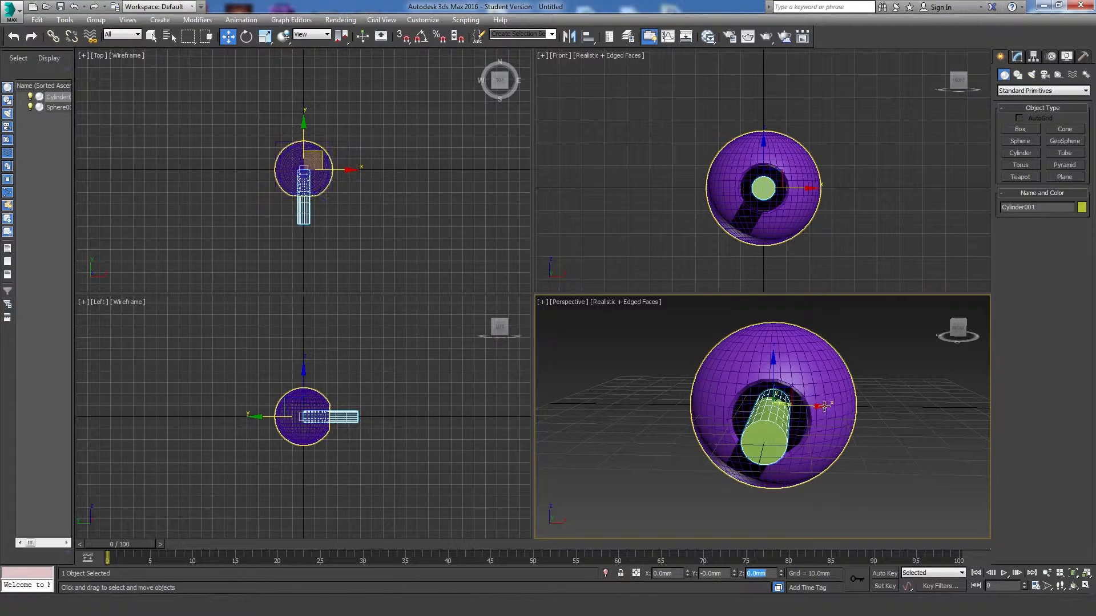
Move the cylinder beside the sphere, to about X -25 mm and Y 24 mm, so it lies along the sphere's side.
left_click_drag(815, 407, 732, 415)
middle_click_drag(599, 399, 669, 418, "alt")
left_click_drag(594, 393, 534, 385)
middle_click_drag(719, 382, 635, 432, "alt")
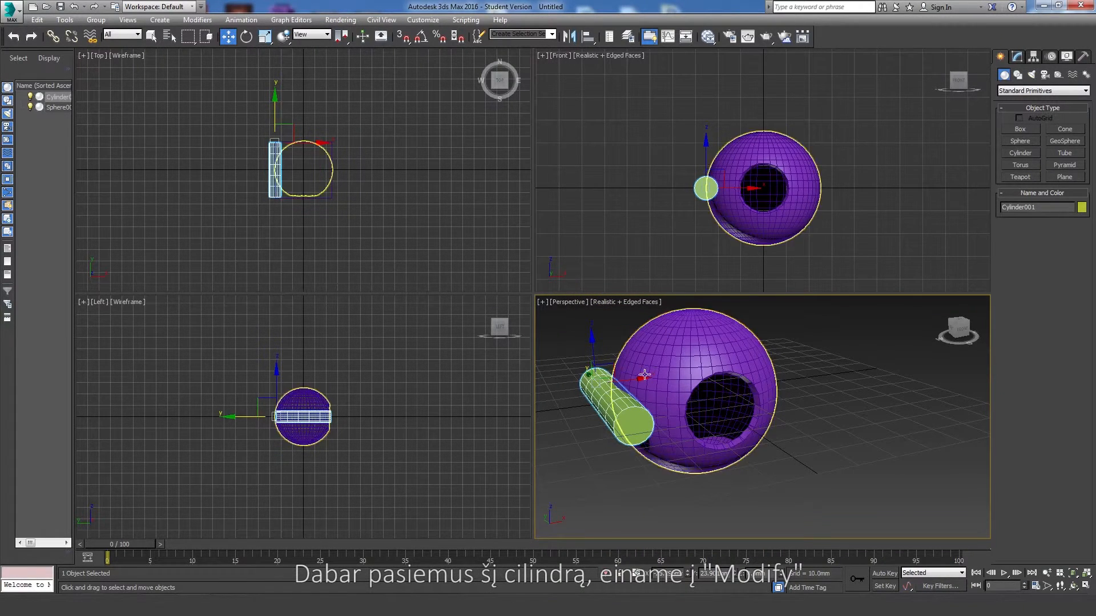
Set the cylinder to 1 height segment and 50 sides.
left_click(1016, 56)
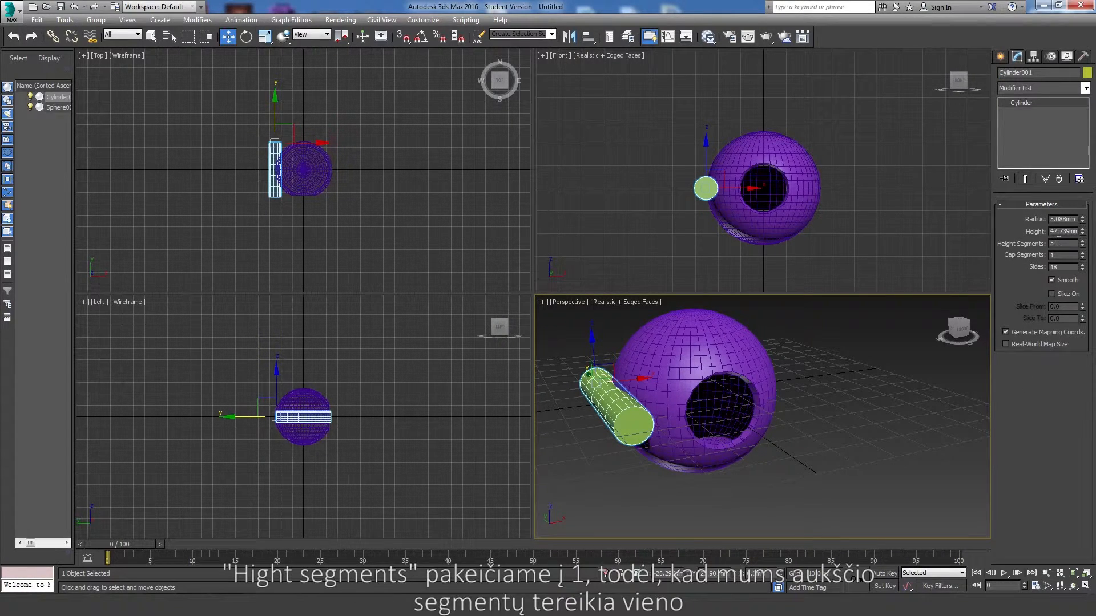
key("Return")
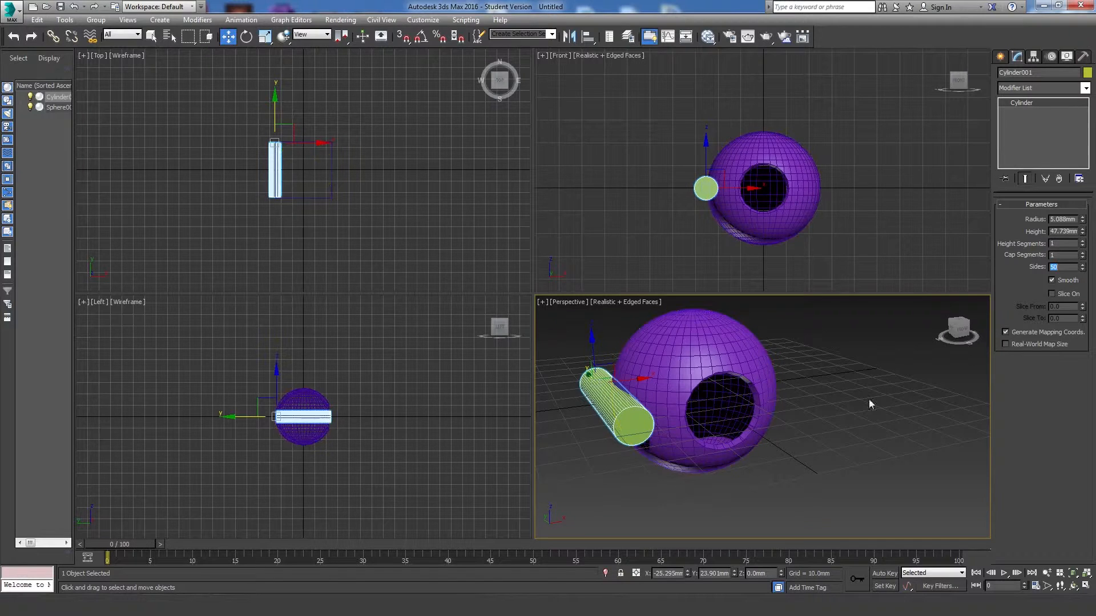
double_click(1063, 268)
type("50")
key("Return")
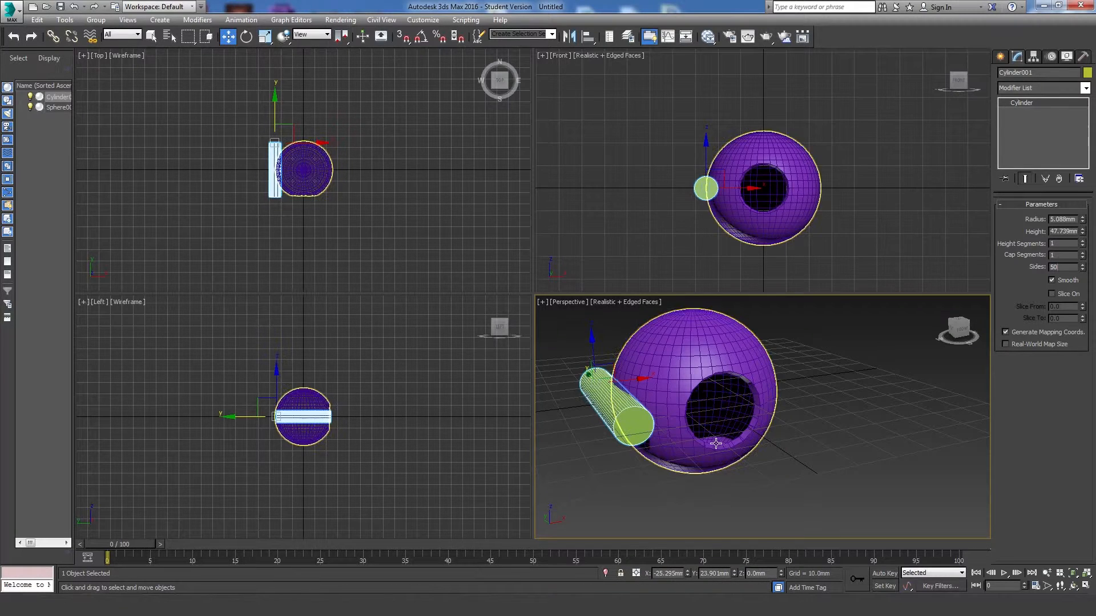
Convert the cylinder beside the sphere to an Editable Poly.
right_click(620, 422)
mouse_move(659, 535)
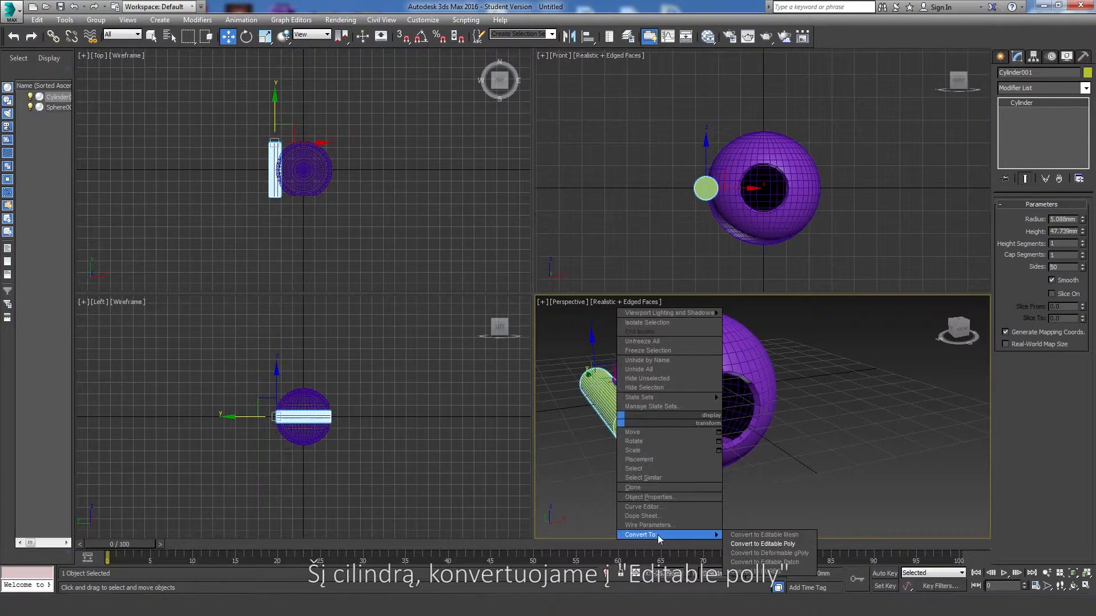
left_click(775, 544)
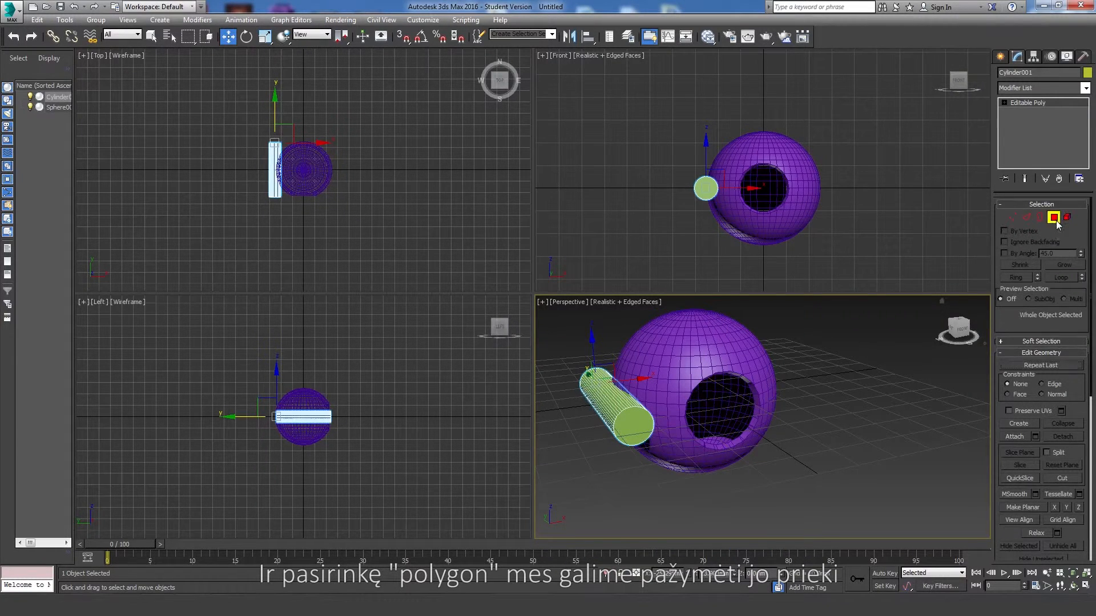
Select the cylinder's front cap polygon and inset it by 2.553 mm.
left_click(1054, 217)
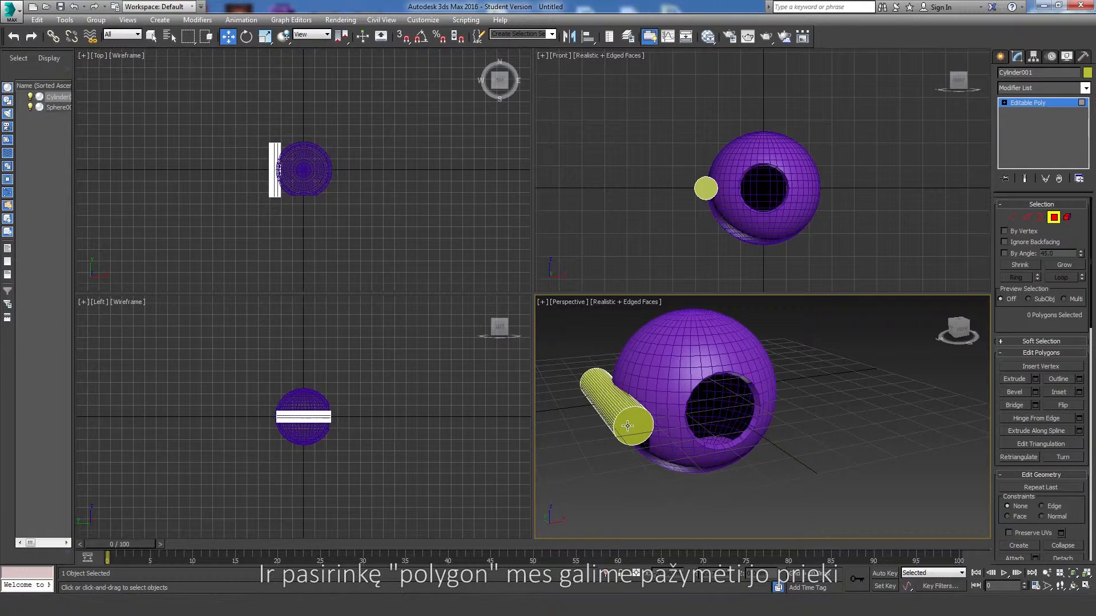
left_click(627, 426)
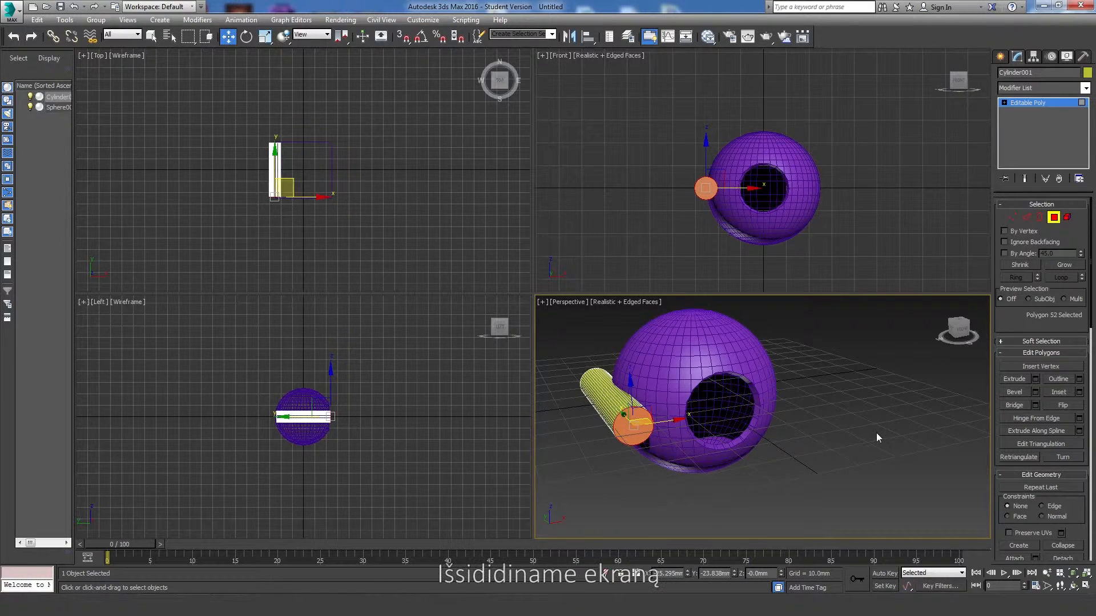
key("alt+w")
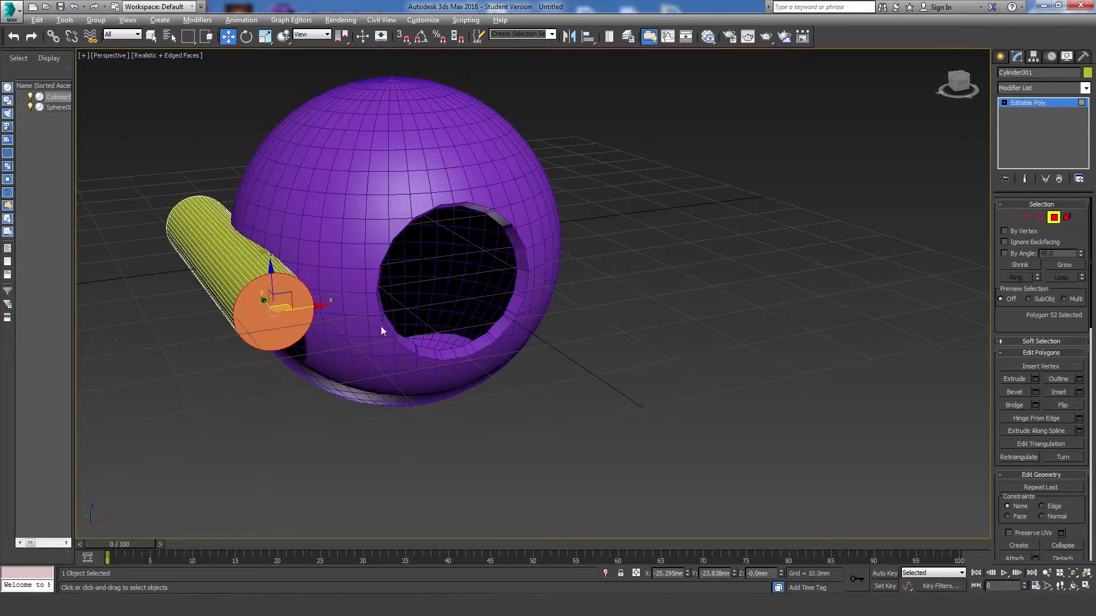
middle_click_drag(411, 294, 577, 348)
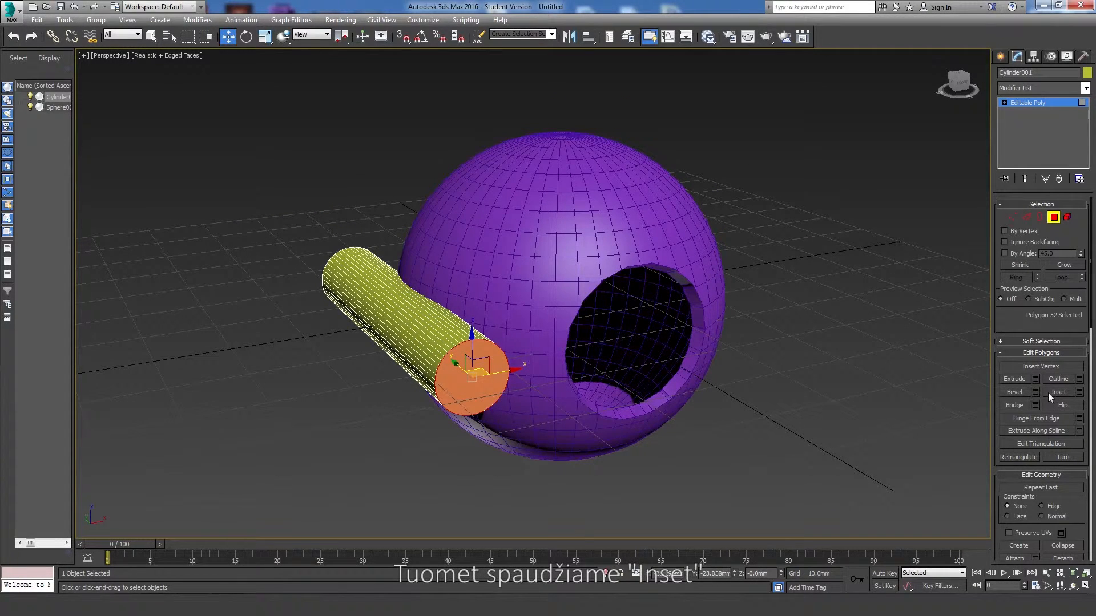
left_click(1078, 392)
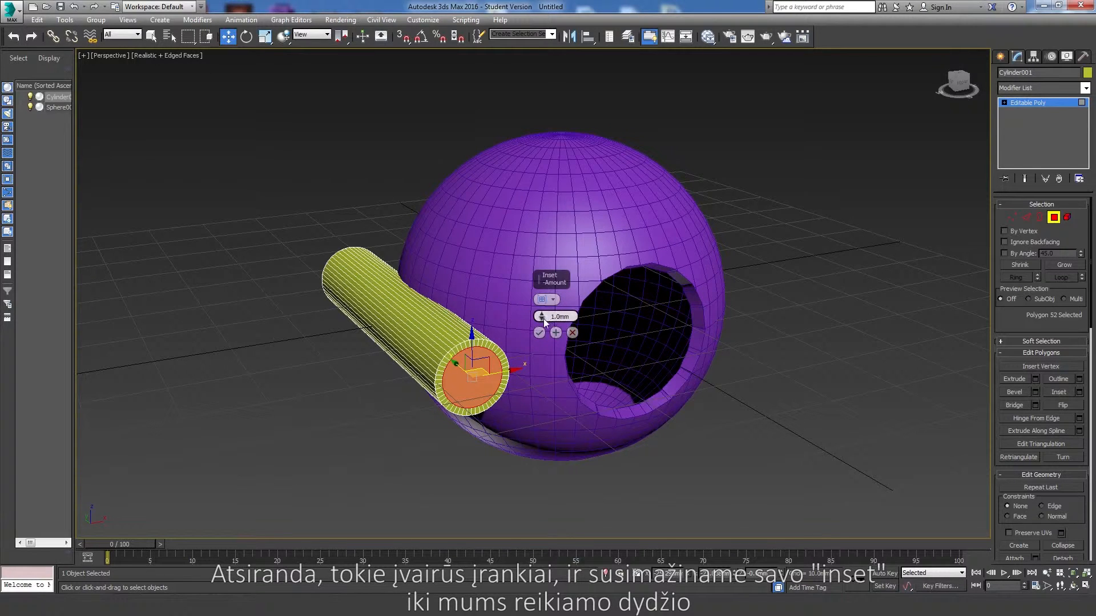
left_click_drag(543, 319, 544, 309)
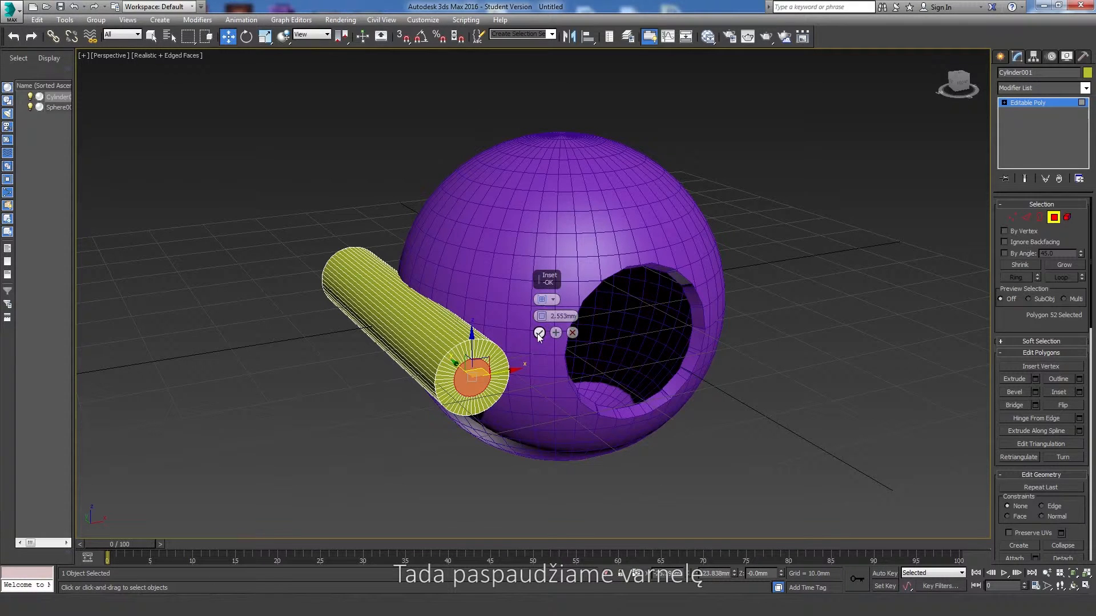
left_click(539, 334)
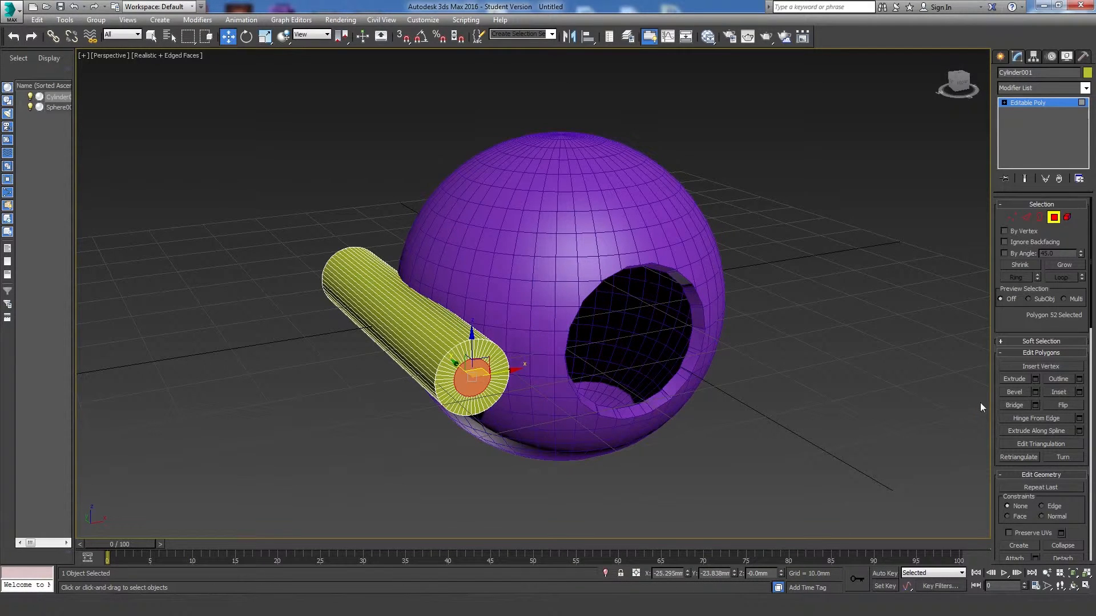
Extrude the inset front polygon of the cylinder by 35.681 mm to form a thinner barrel.
left_click(1035, 379)
left_click_drag(541, 316, 518, 172)
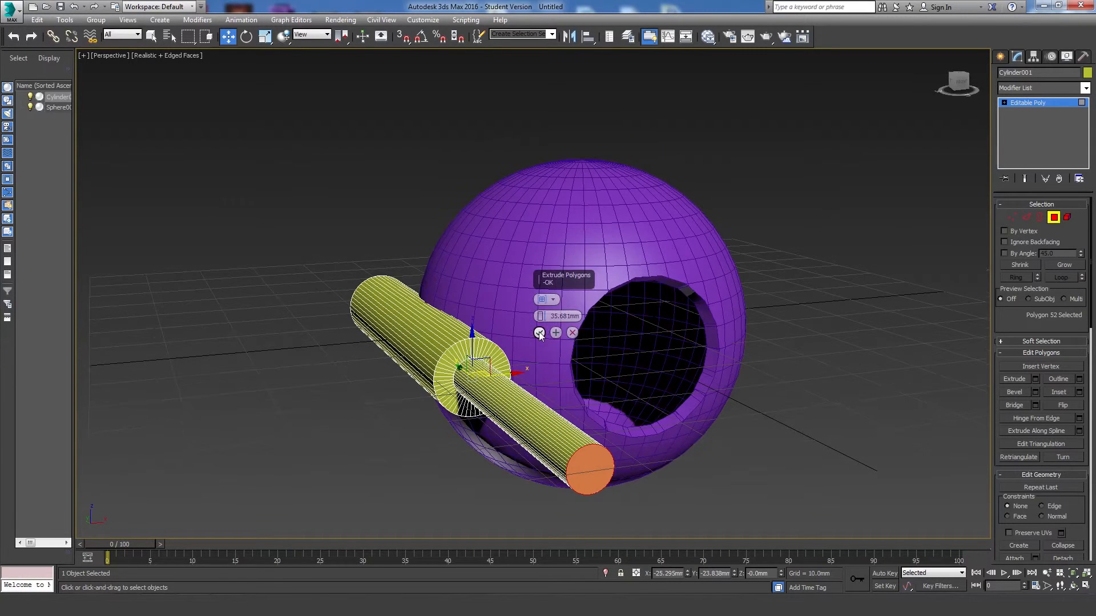
left_click(540, 333)
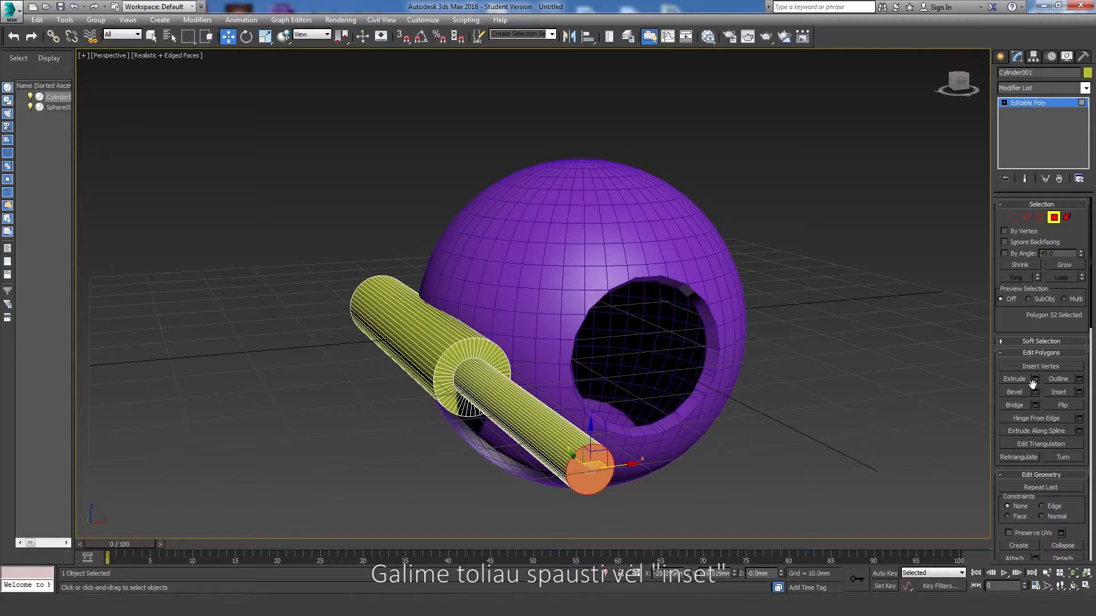
left_click(1079, 392)
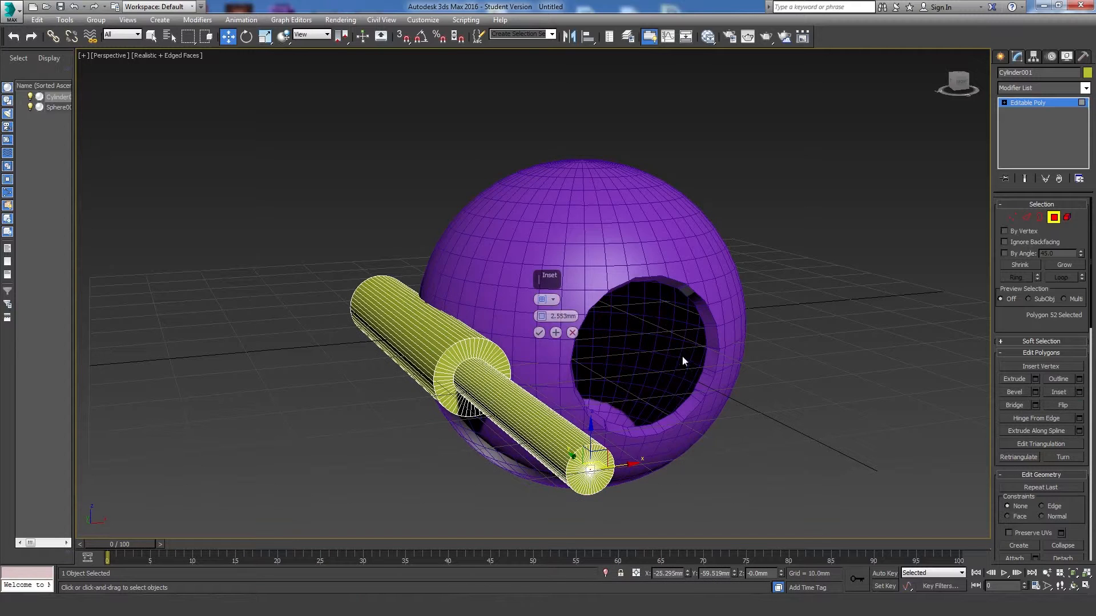
mouse_move(541, 317)
left_mouse_down()
mouse_move(540, 301)
mouse_move(540, 313)
left_mouse_up()
left_click(719, 500)
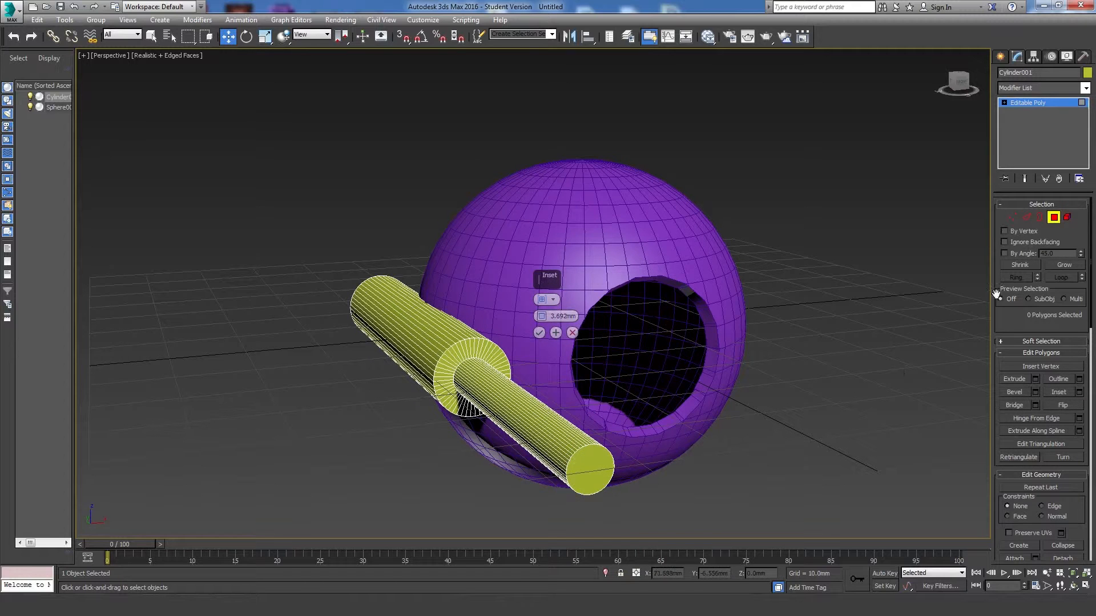
left_click(1055, 217)
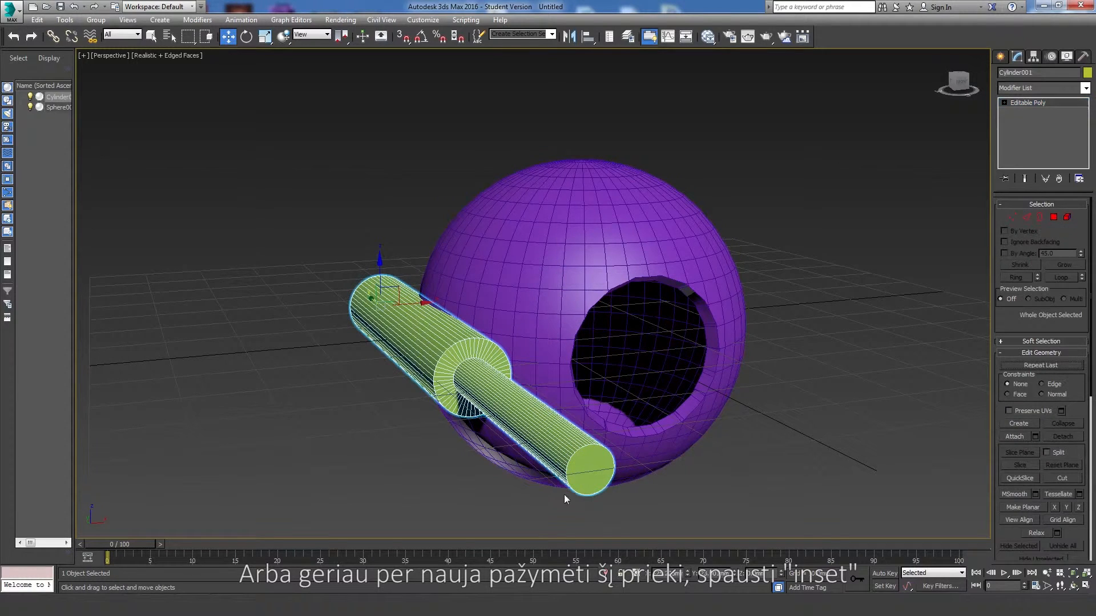
Inset the thin barrel's front end polygon by 3.692 mm and extrude the inner face by 0.887 mm.
left_click(1053, 218)
left_click(583, 465)
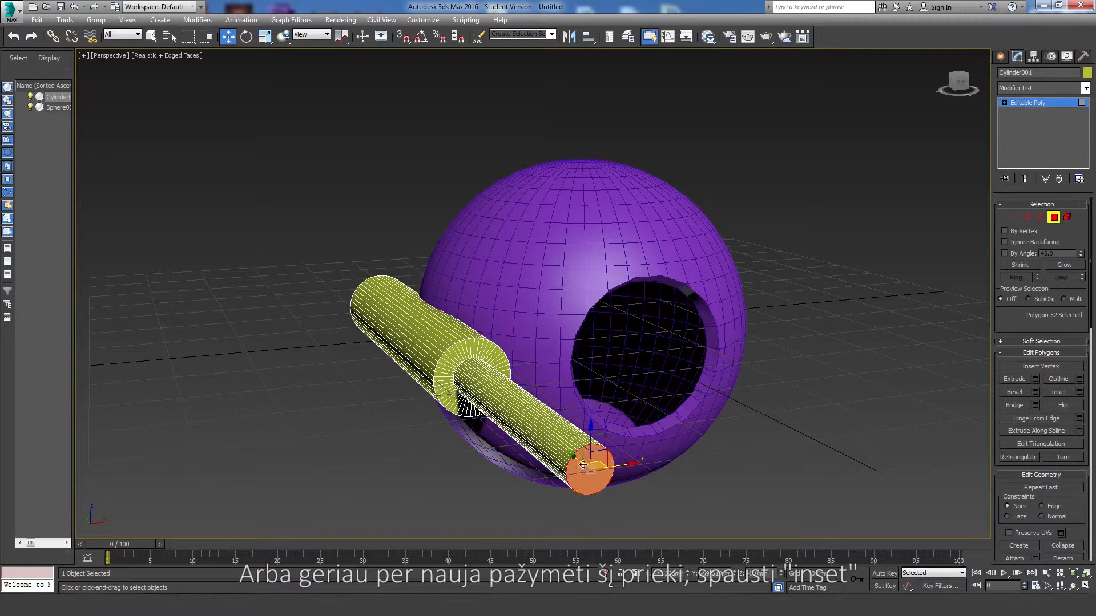
left_click(1079, 392)
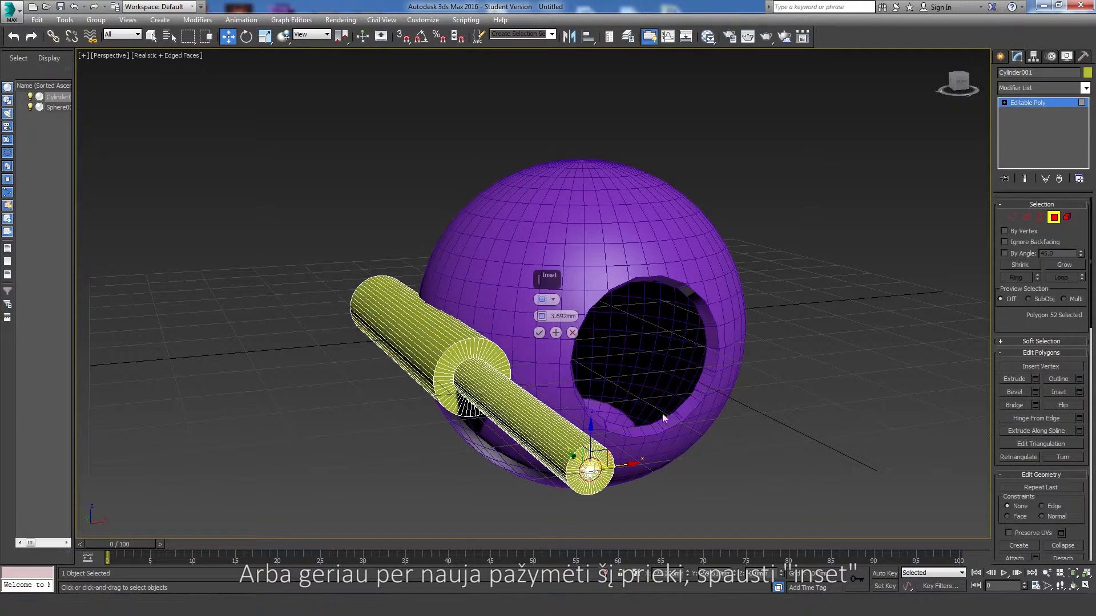
left_click_drag(547, 318, 536, 316)
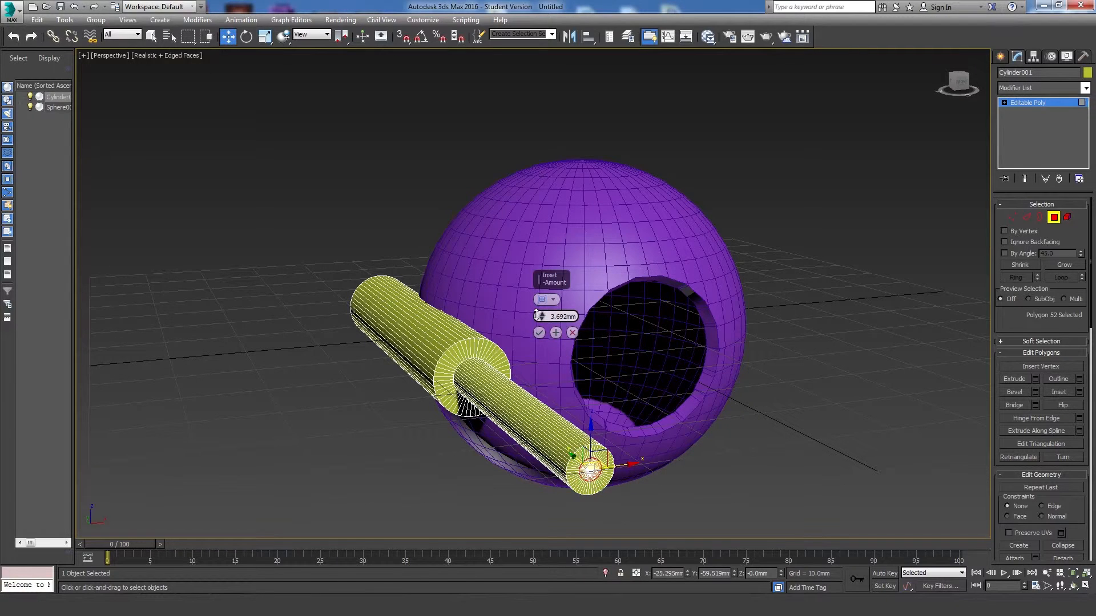
left_click(538, 332)
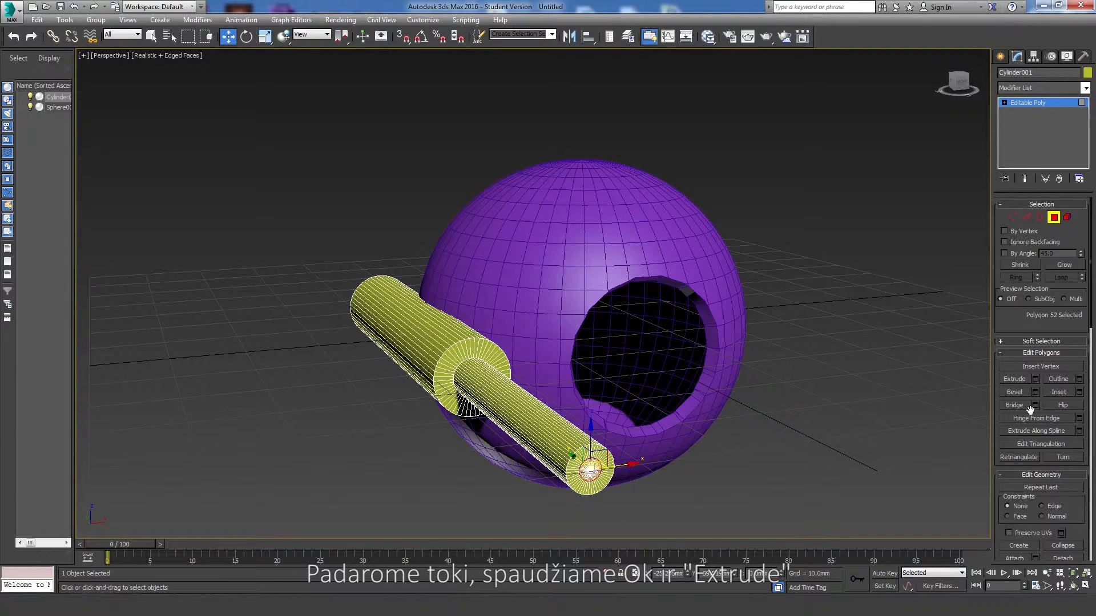
left_click(1035, 379)
left_click_drag(541, 316, 488, 508)
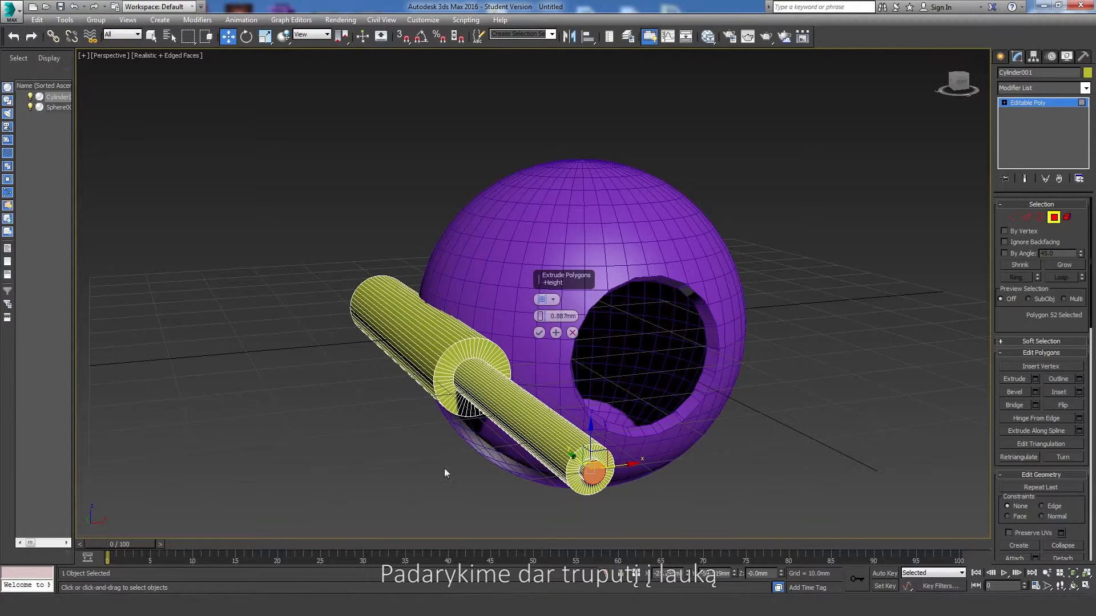
left_click(539, 332)
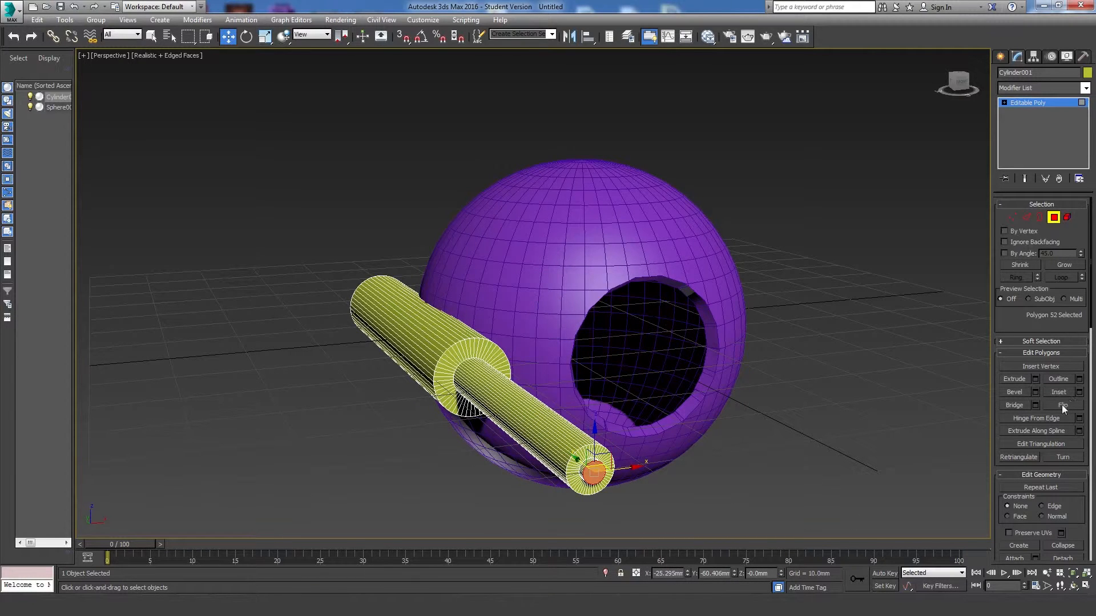
left_click(1079, 392)
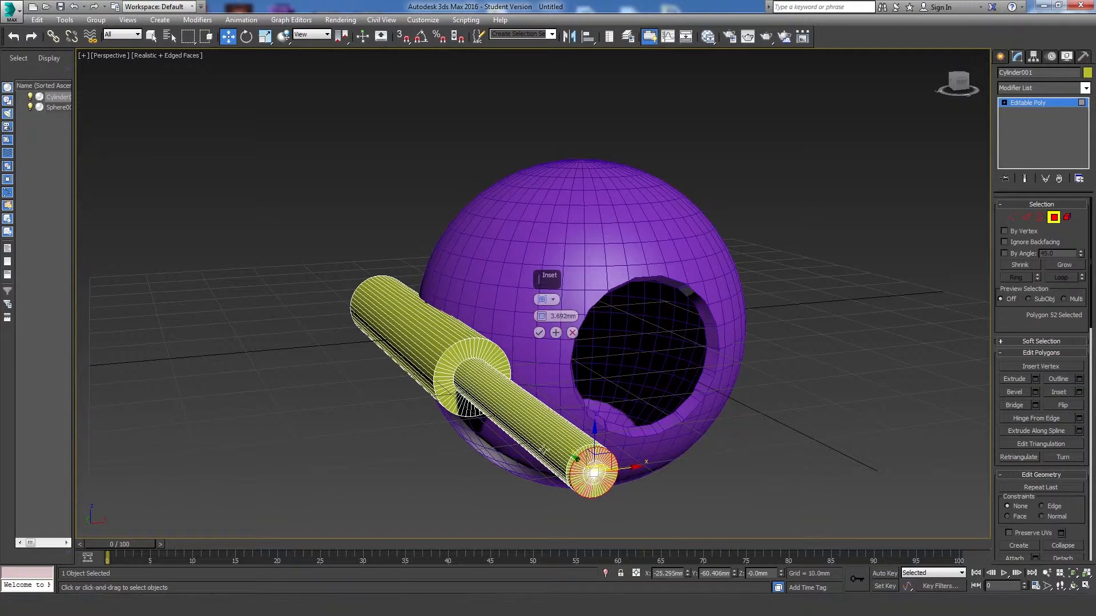
left_click(539, 332)
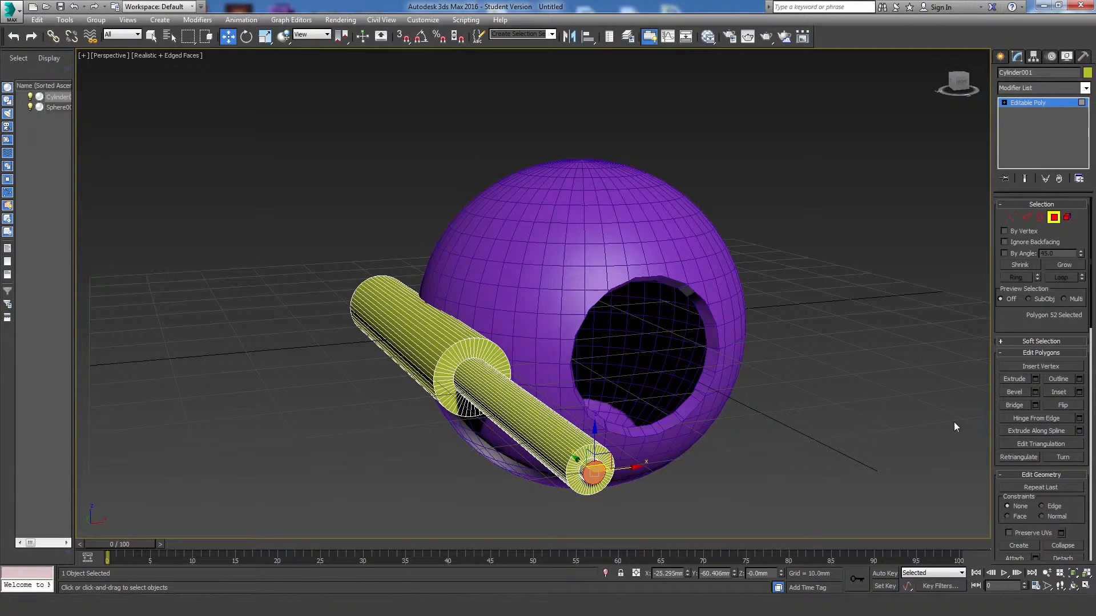
left_click(1036, 379)
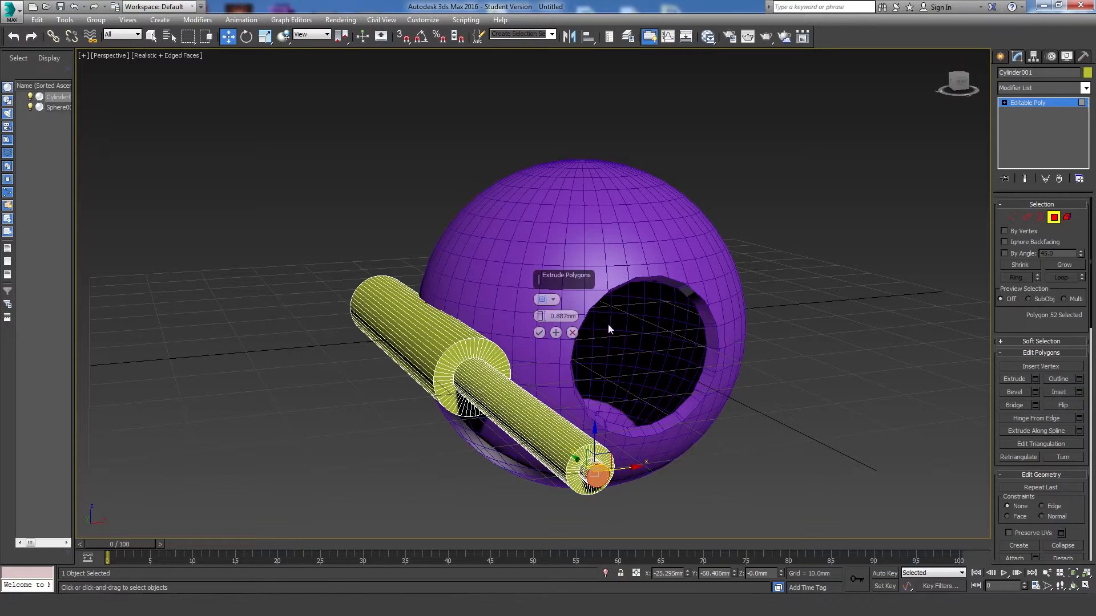
left_click_drag(540, 317, 541, 308)
left_click(565, 334)
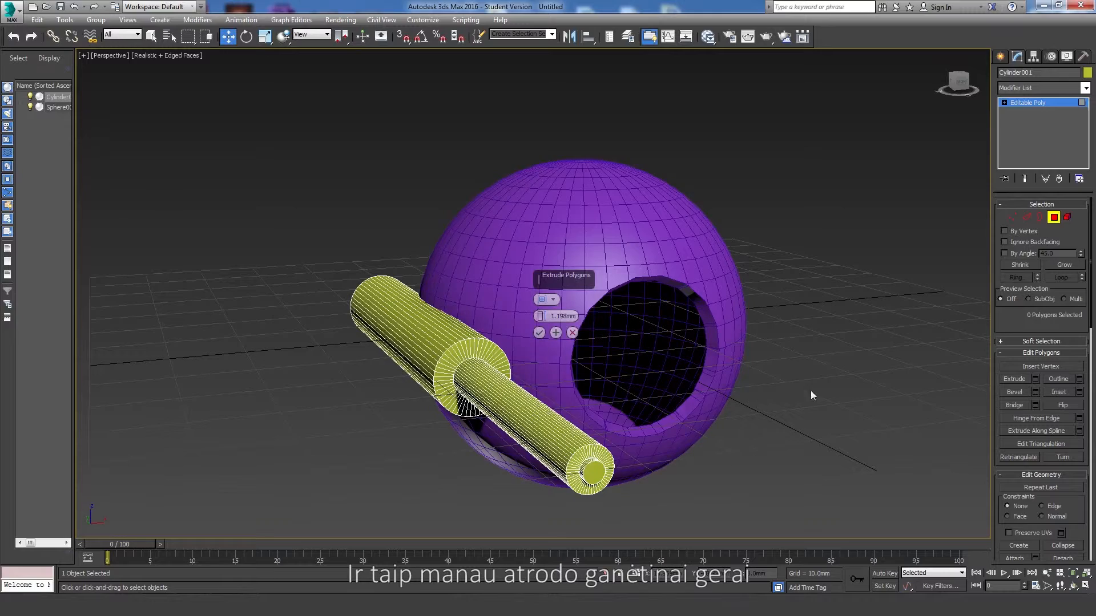
Leave polygon editing and clone the whole stepped cylinder part in place.
mouse_move(810, 402)
middle_mouse_down("alt")
mouse_move(735, 390)
mouse_move(697, 398)
mouse_move(790, 398)
middle_mouse_up("alt")
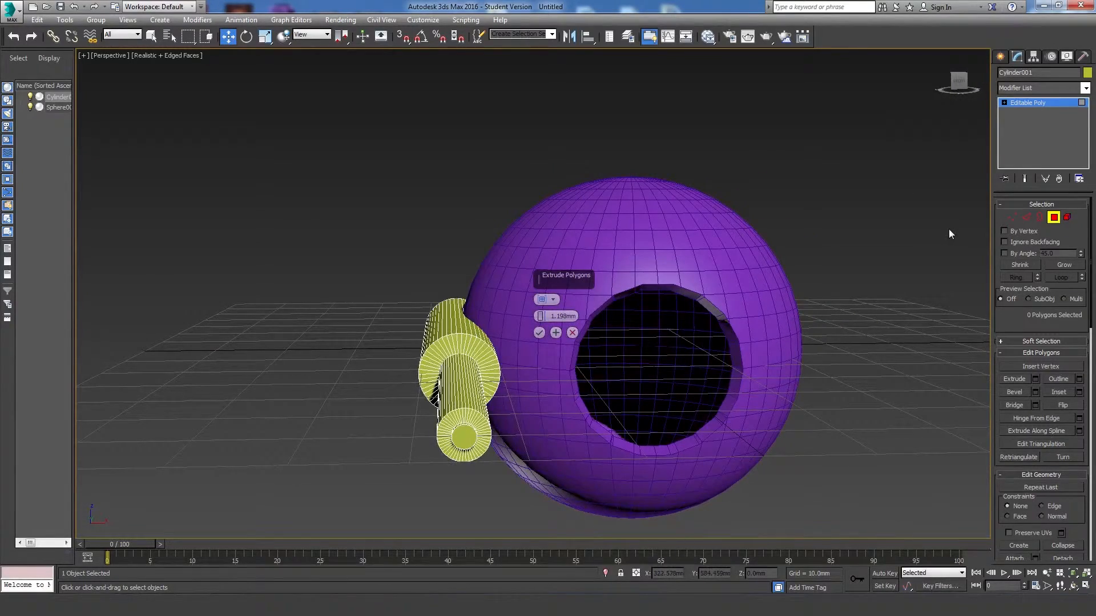
left_click(1000, 56)
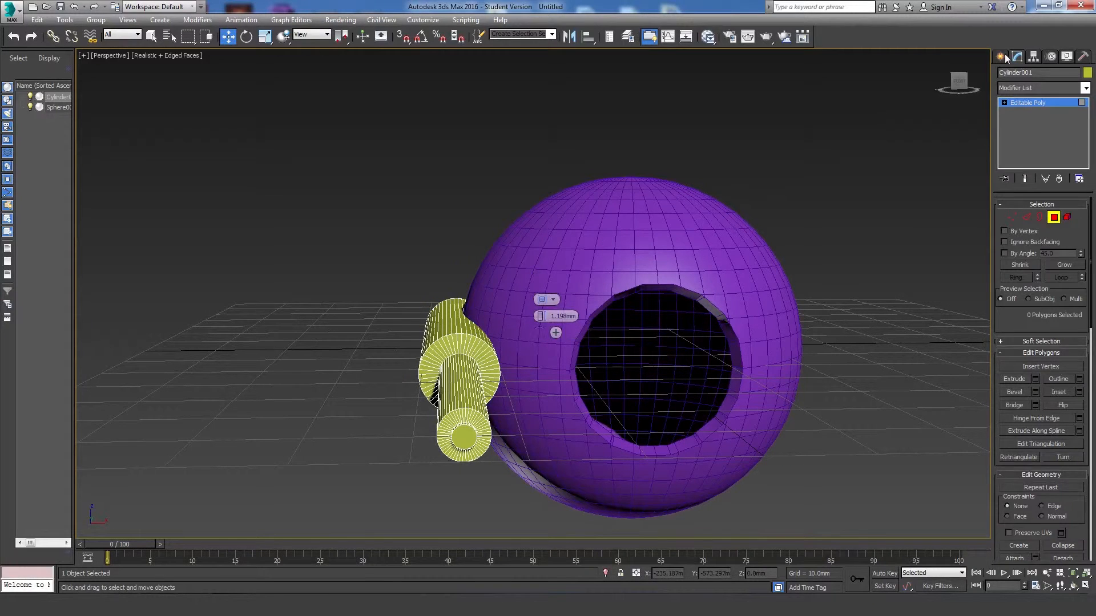
right_click(432, 353)
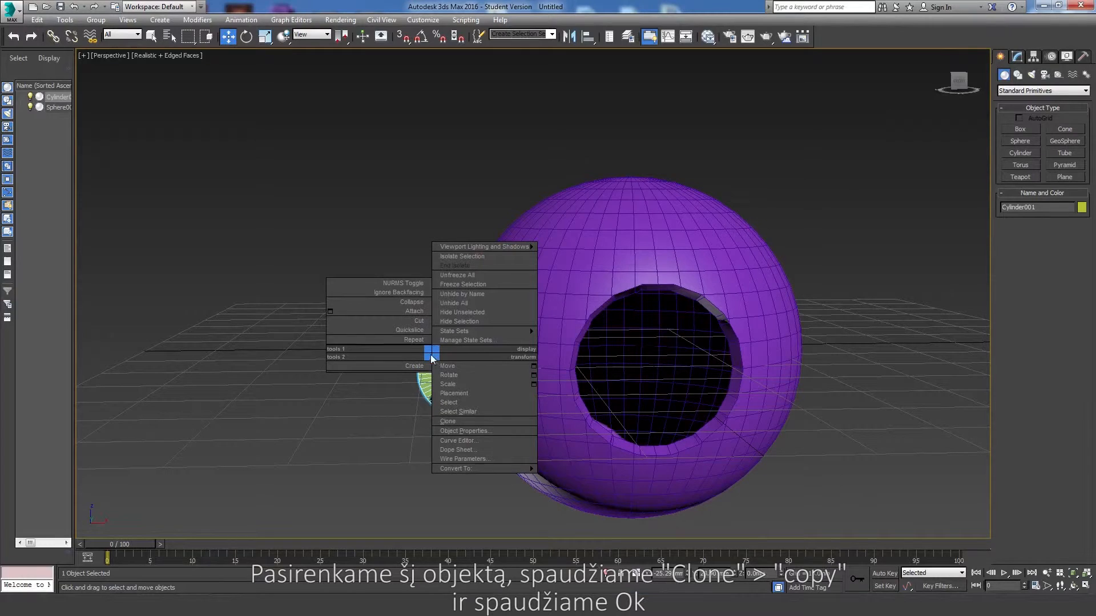
left_click(447, 421)
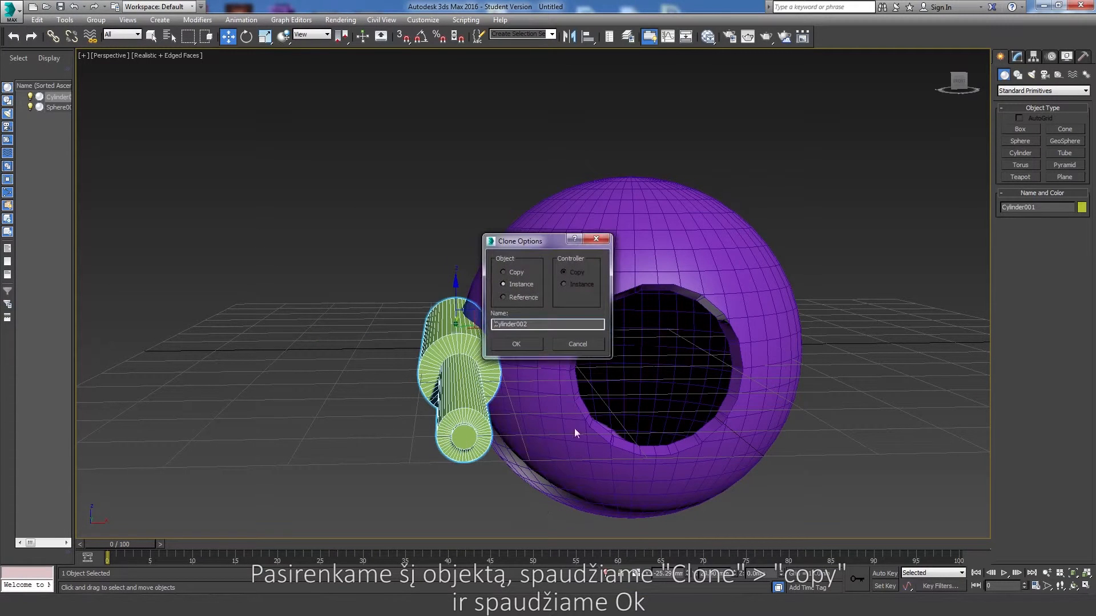
left_click(516, 344)
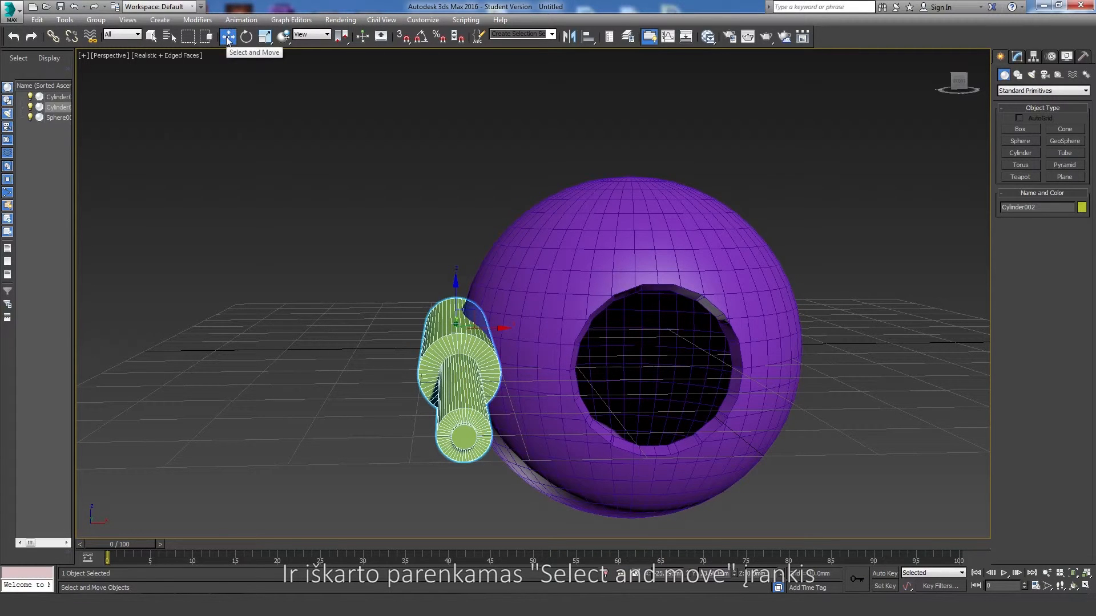
Move the cloned part across to the opposite side of the sphere and set its X coordinate to 25.295 mm.
left_click_drag(485, 330, 746, 325, "shift")
left_click(456, 350)
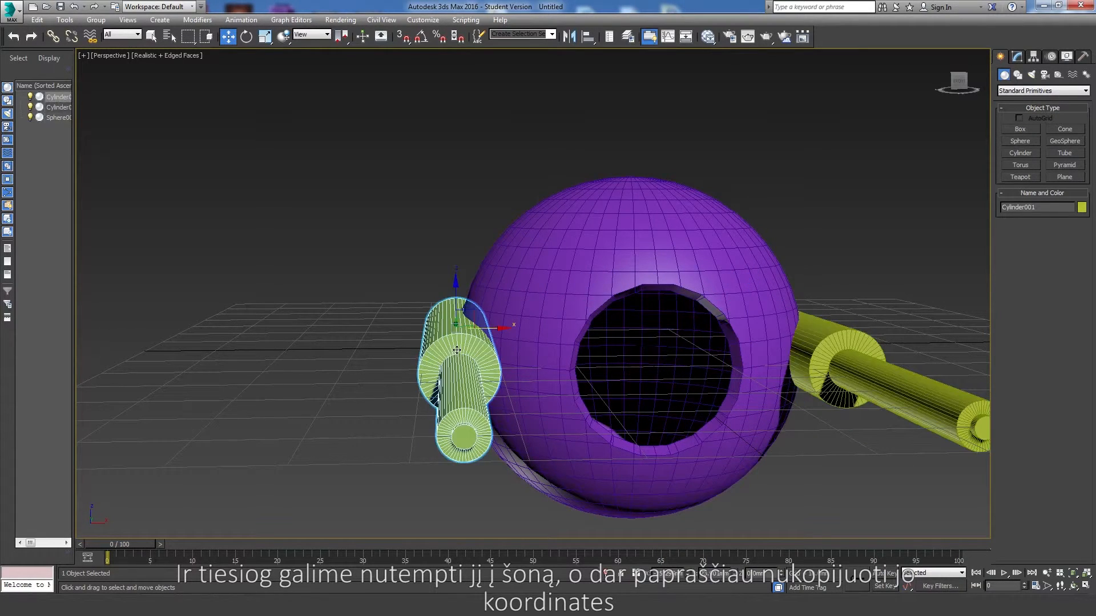
double_click(666, 572)
left_click(844, 374)
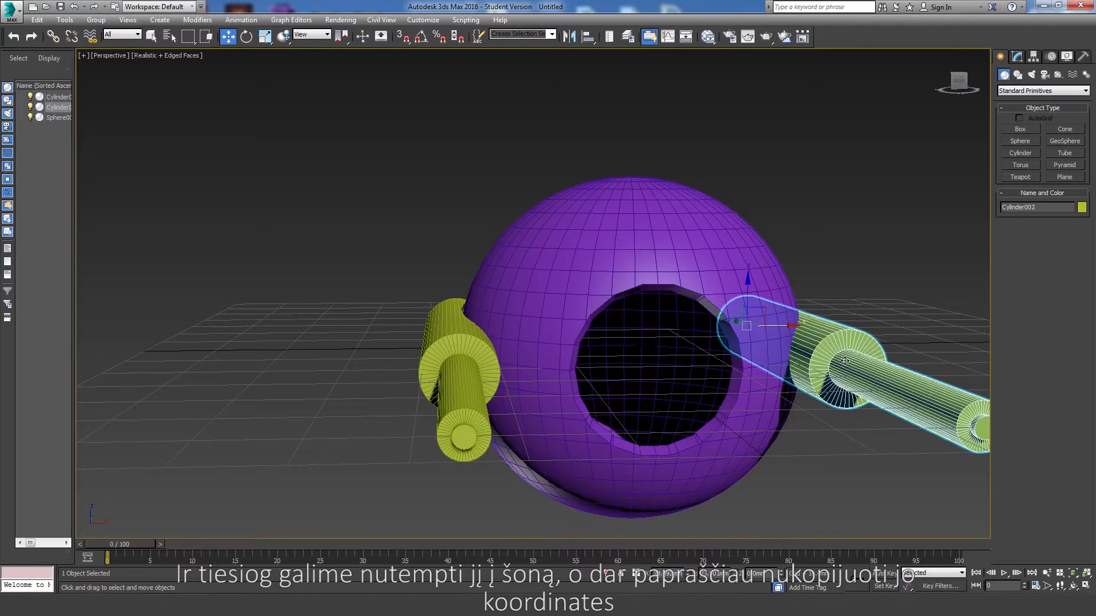
double_click(671, 577)
key("ctrl+v")
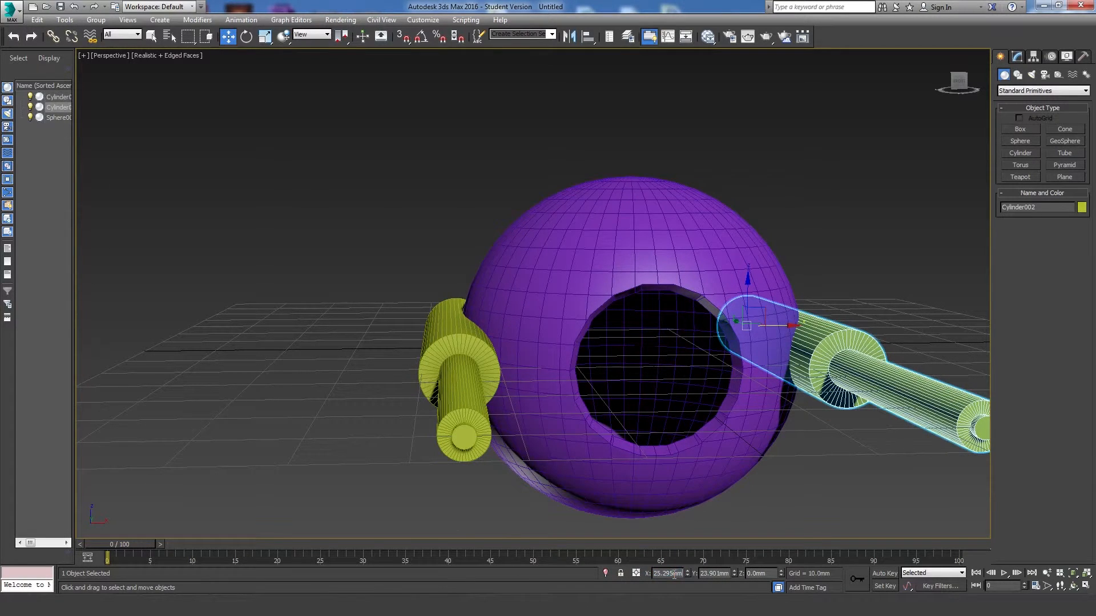
key("Return")
Copy the original part's Y coordinate, 23.901 mm, to the clone so both parts line up.
left_click(455, 432)
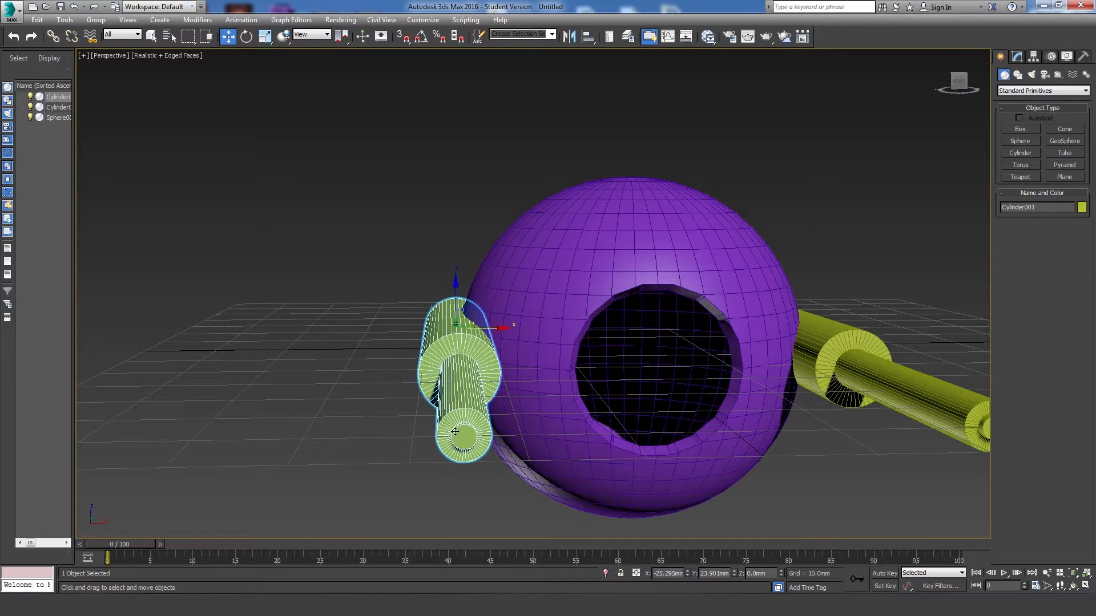
double_click(723, 574)
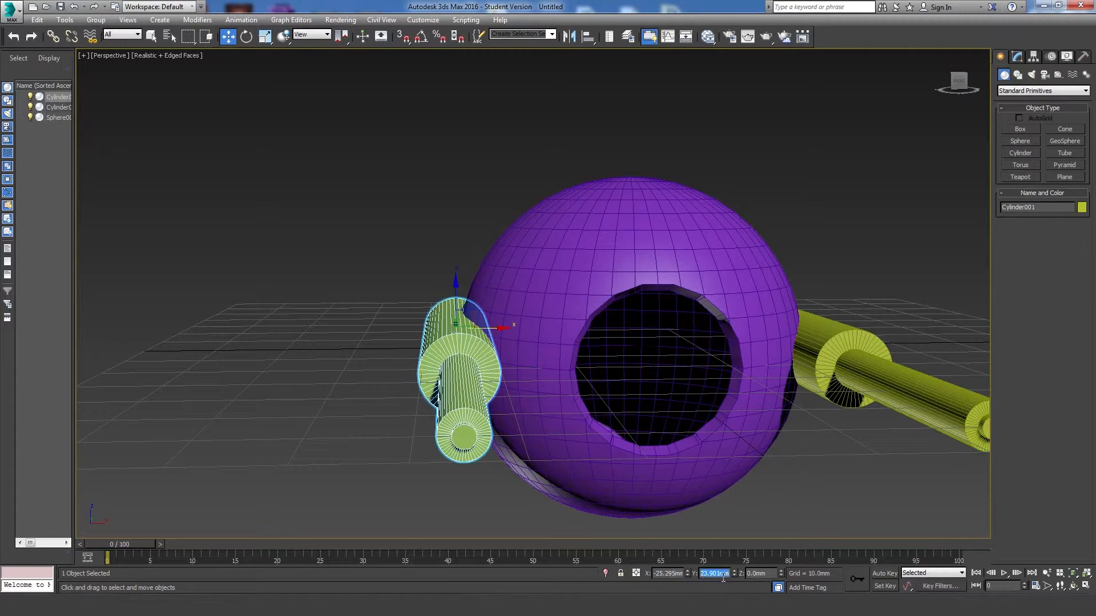
left_click(845, 369)
double_click(716, 574)
key("ctrl+v")
key("Return")
Deselect everything, restore the four-viewport layout and reset the perspective view to its home orientation.
left_click(800, 484)
mouse_move(808, 478)
middle_mouse_down("alt")
mouse_move(780, 494)
mouse_move(727, 494)
mouse_move(692, 474)
mouse_move(814, 480)
mouse_move(854, 468)
mouse_move(818, 438)
mouse_move(793, 458)
mouse_move(827, 480)
middle_mouse_up("alt")
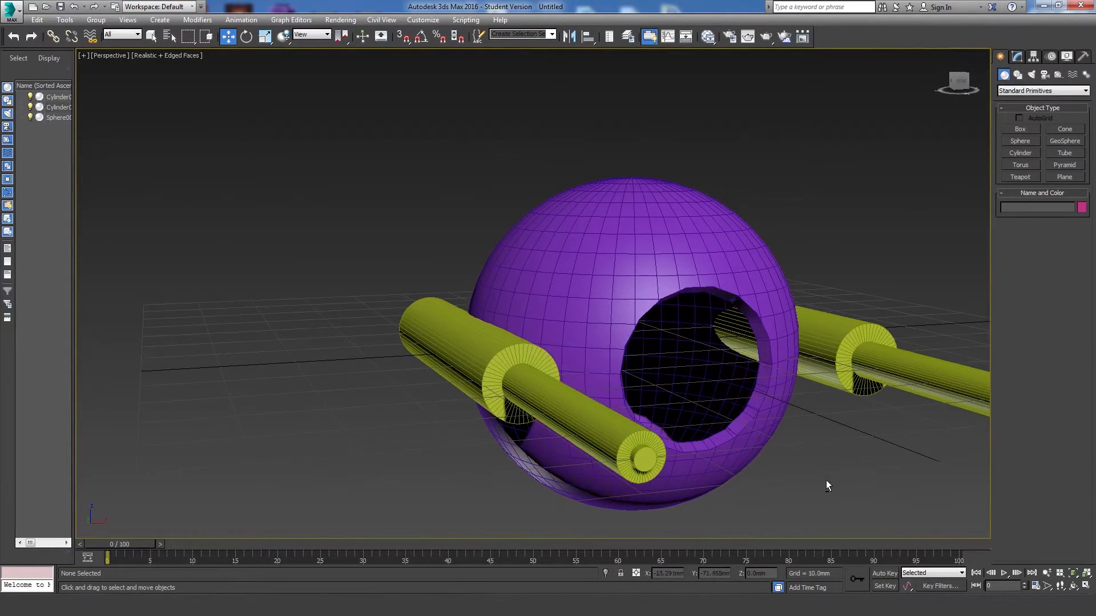
left_click(732, 389)
key("alt+w")
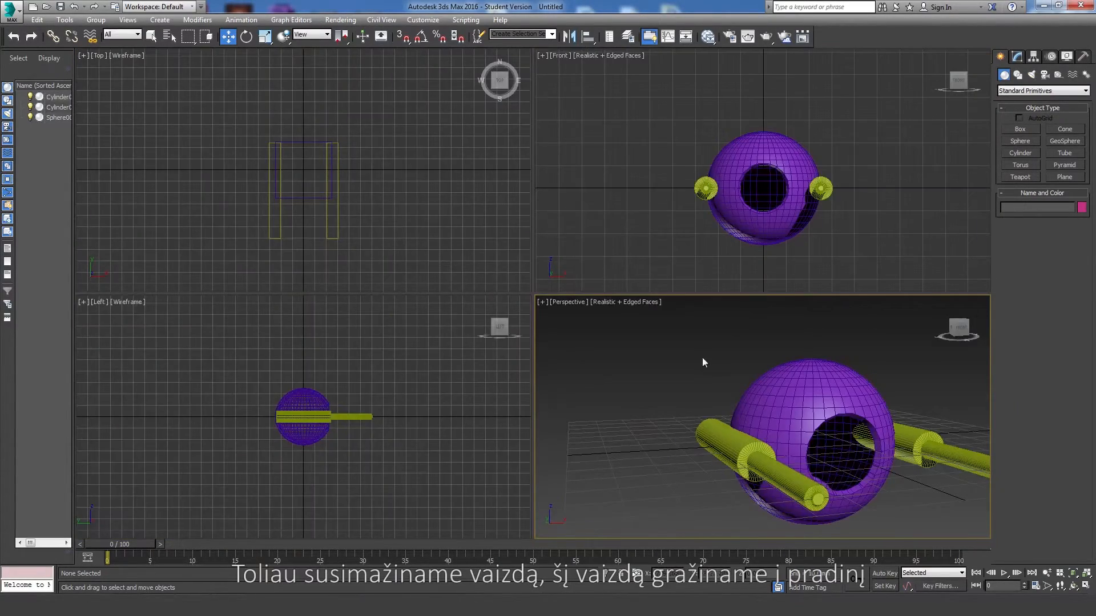
left_click(942, 303)
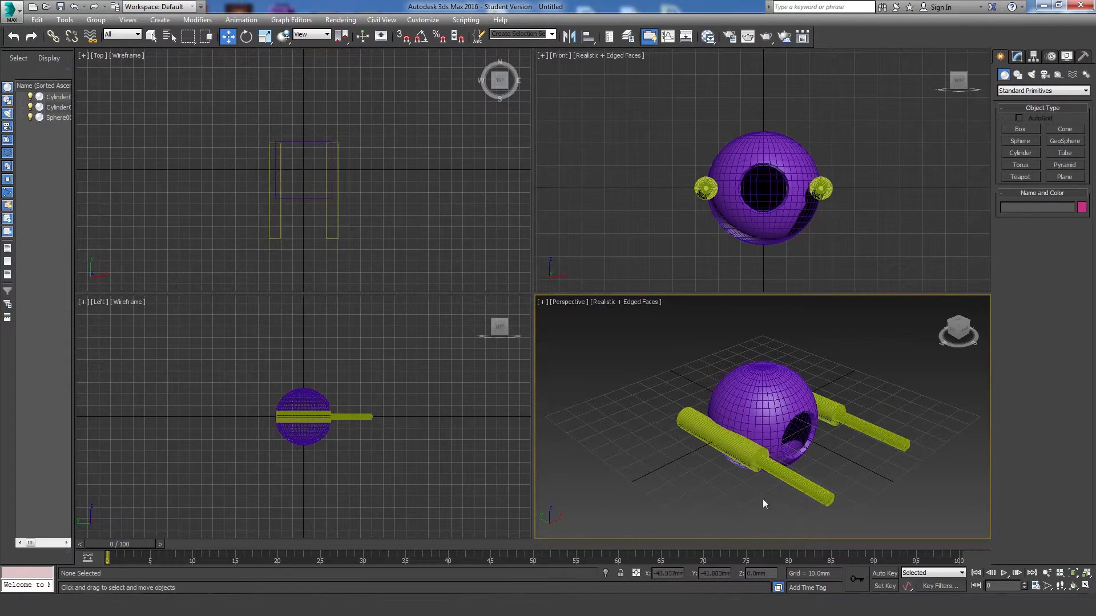
Create a sphere with a radius of about 21.8 mm inside the hollow sphere and centre it at X 0, Y 0, Z 0.
left_click(1021, 141)
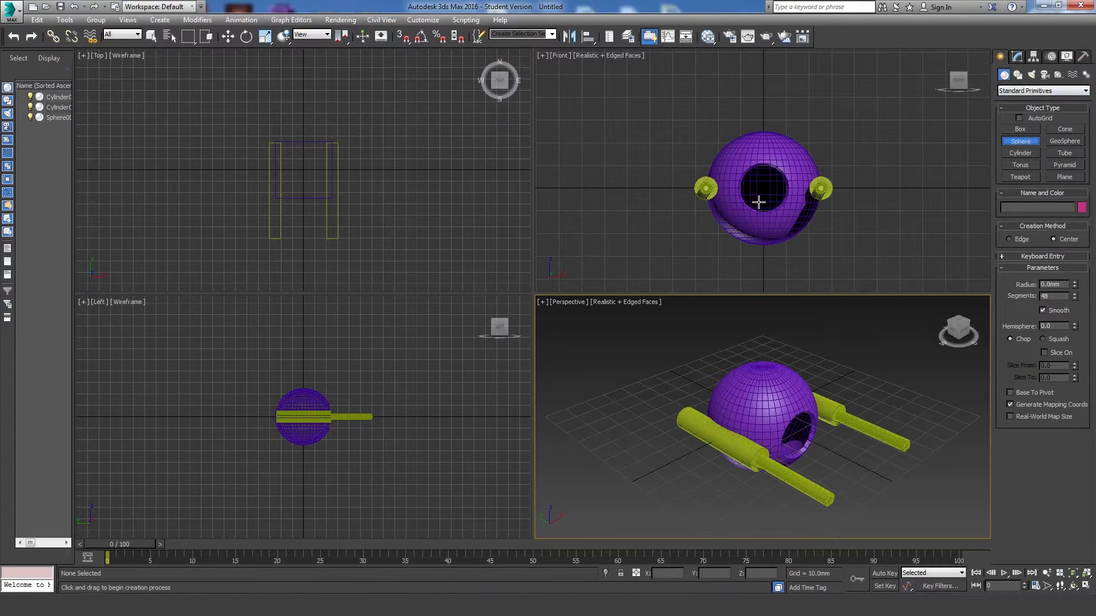
left_click_drag(763, 187, 807, 213)
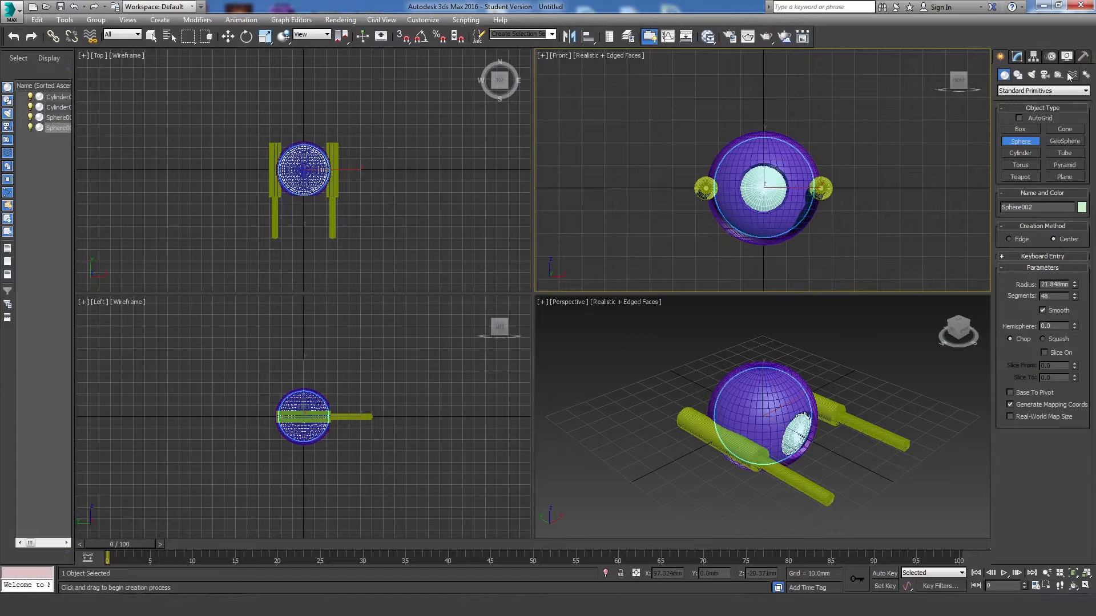
key("w")
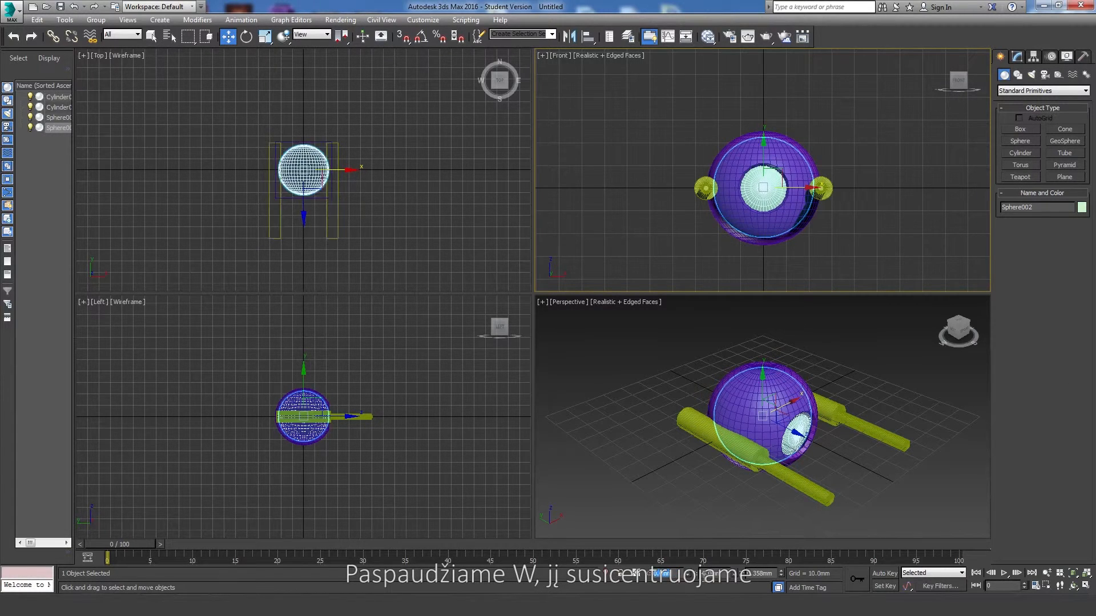
double_click(771, 574)
type("0")
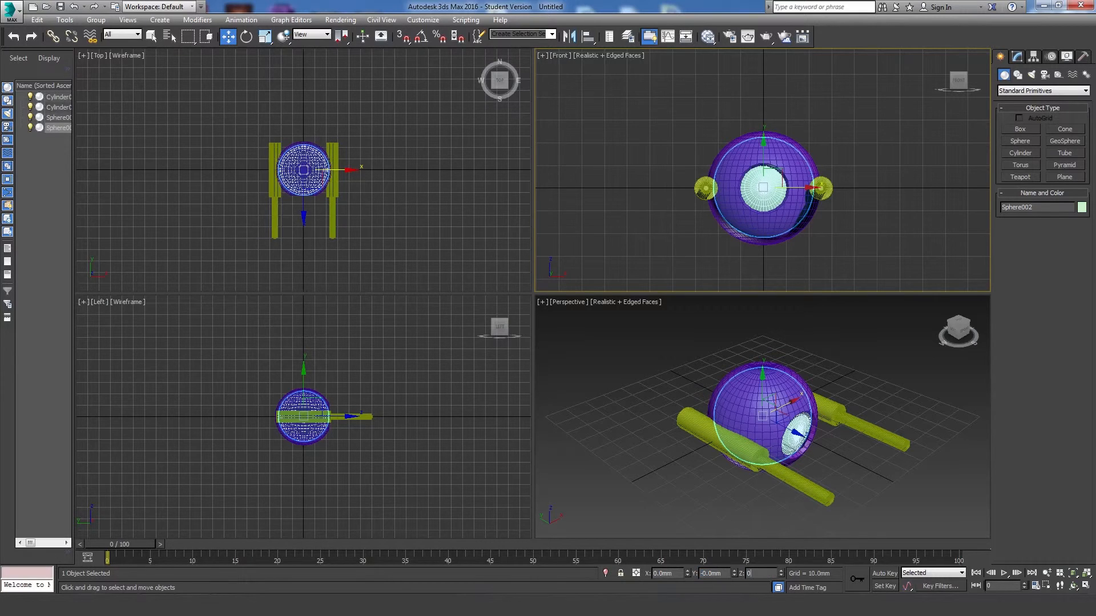
key("Return")
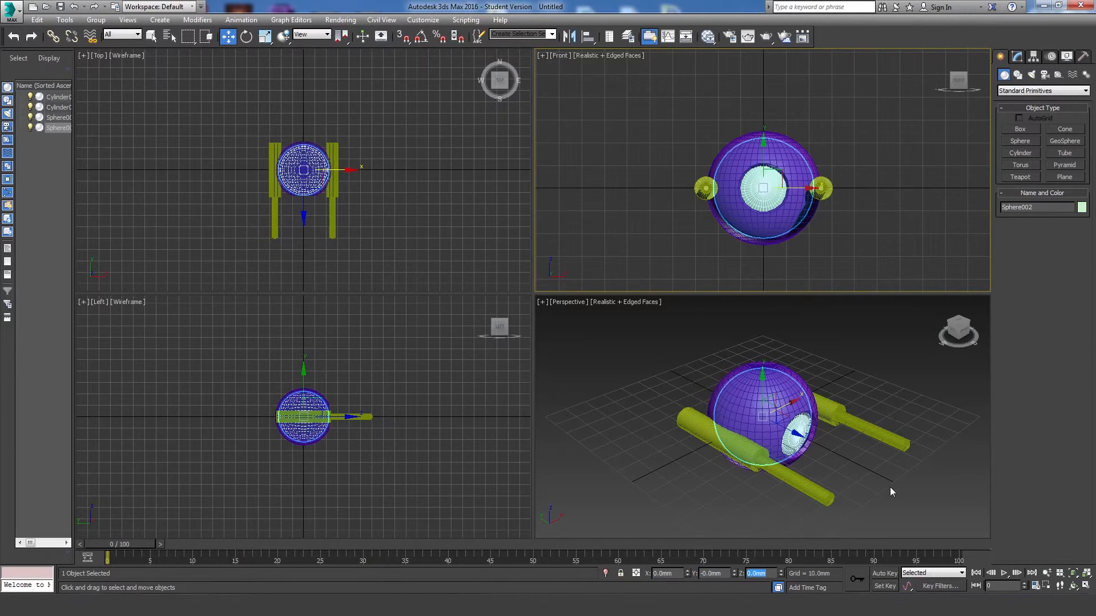
Enlarge the inner sphere's radius to 22.94 mm so it meets the walls of the front opening, then deselect it.
left_click(889, 487)
key("alt+w")
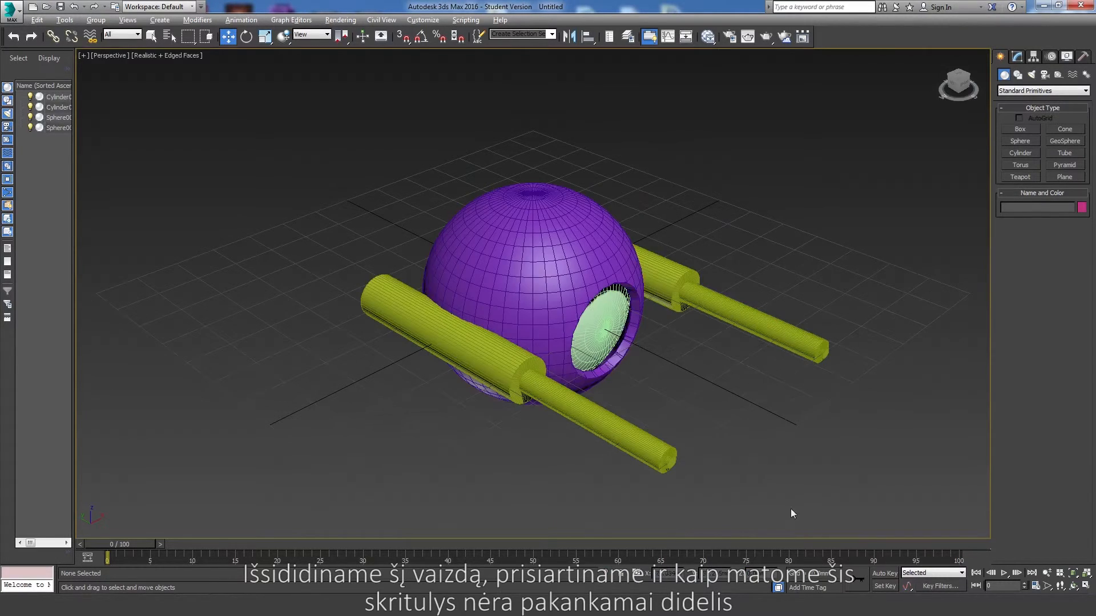
scroll(580, 350, "up", 10)
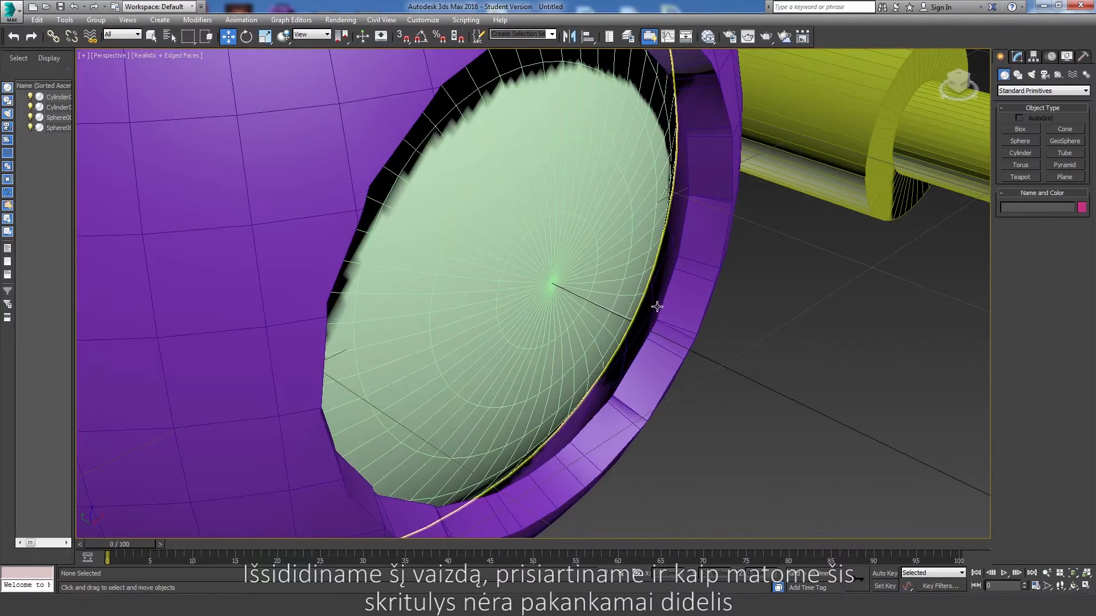
left_click(496, 305)
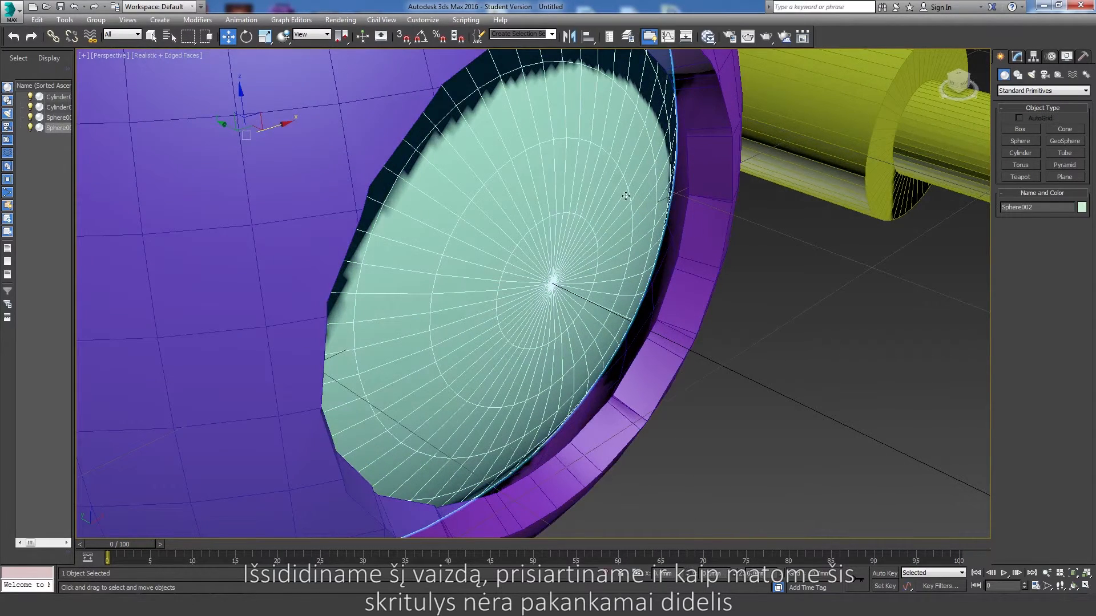
left_click(1016, 56)
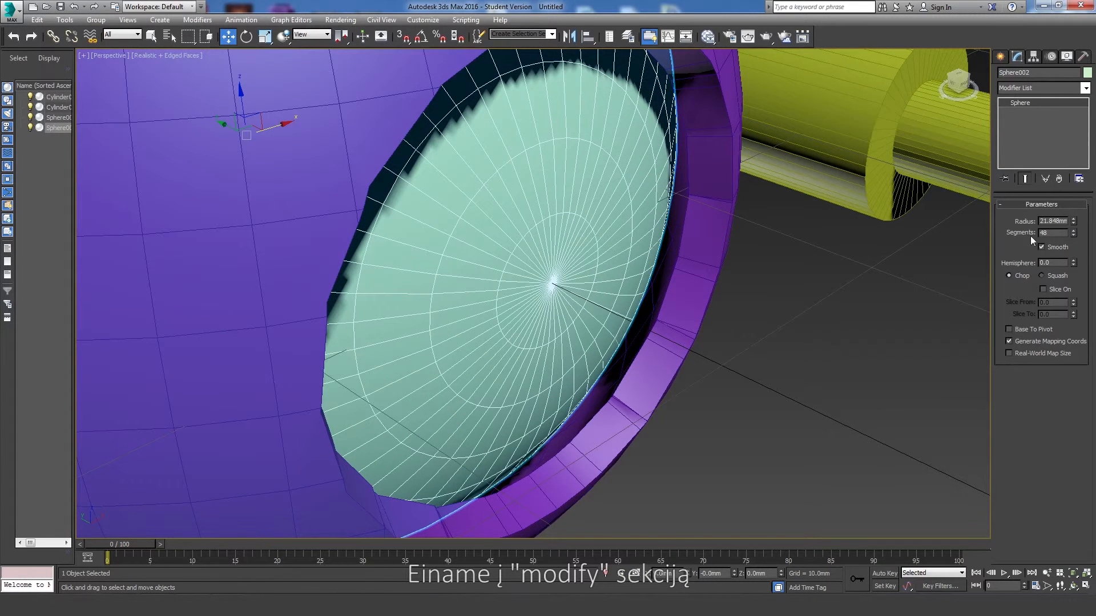
left_click_drag(1073, 221, 1079, 216)
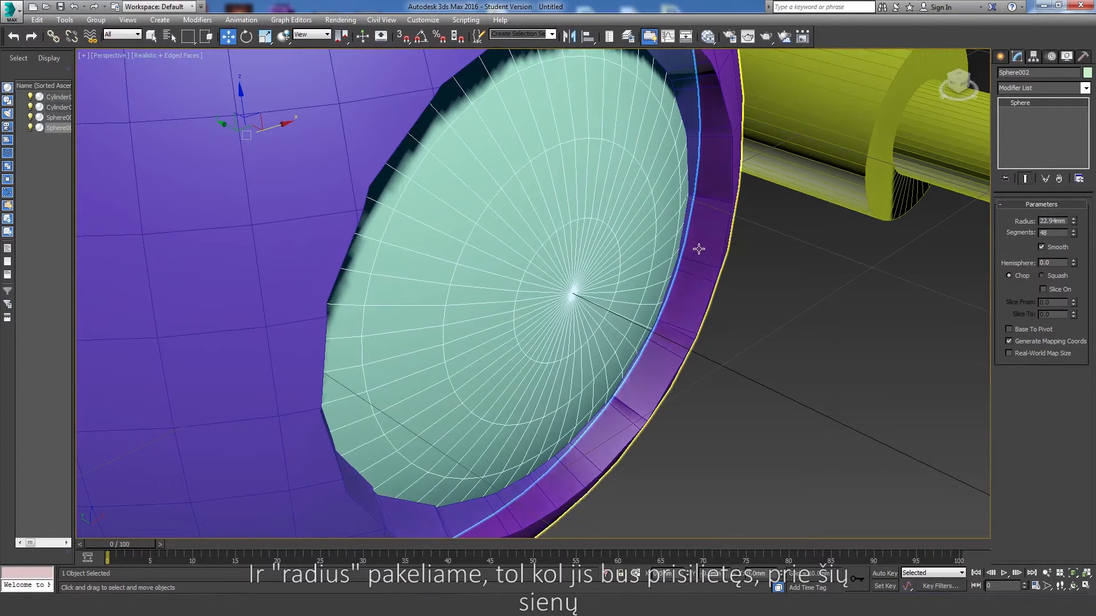
left_click(841, 317)
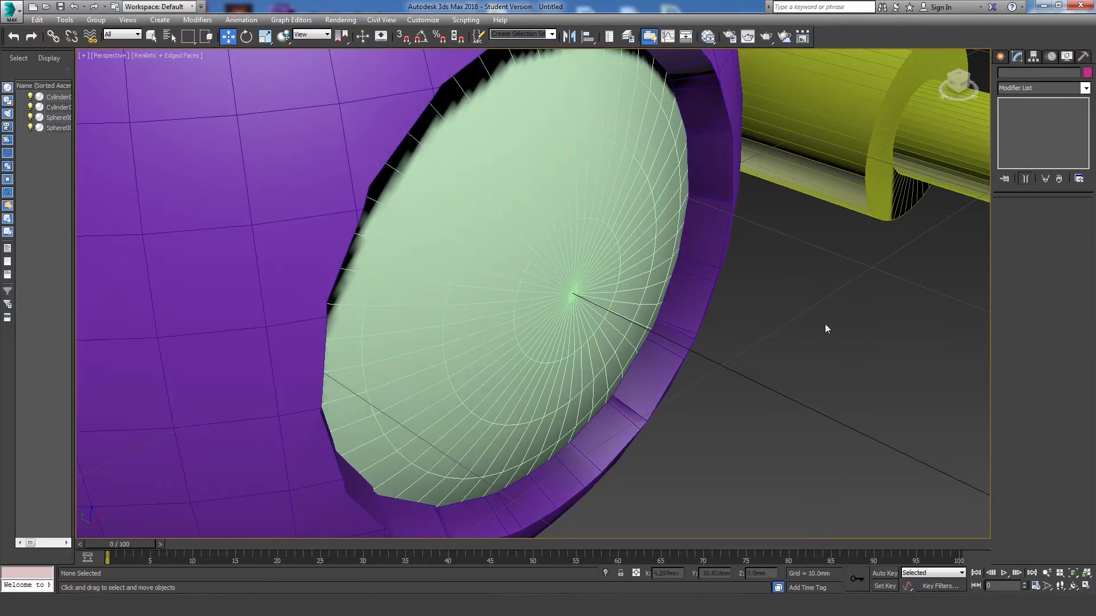
middle_click_drag(800, 355, 754, 348, "alt")
scroll(754, 343, "down", 10)
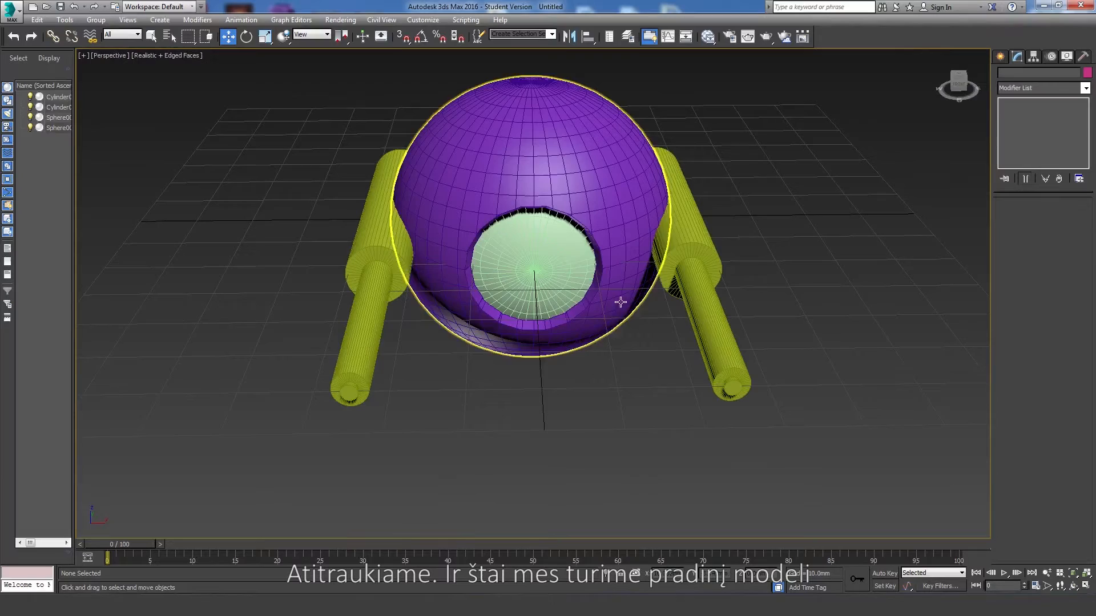
left_click(941, 54)
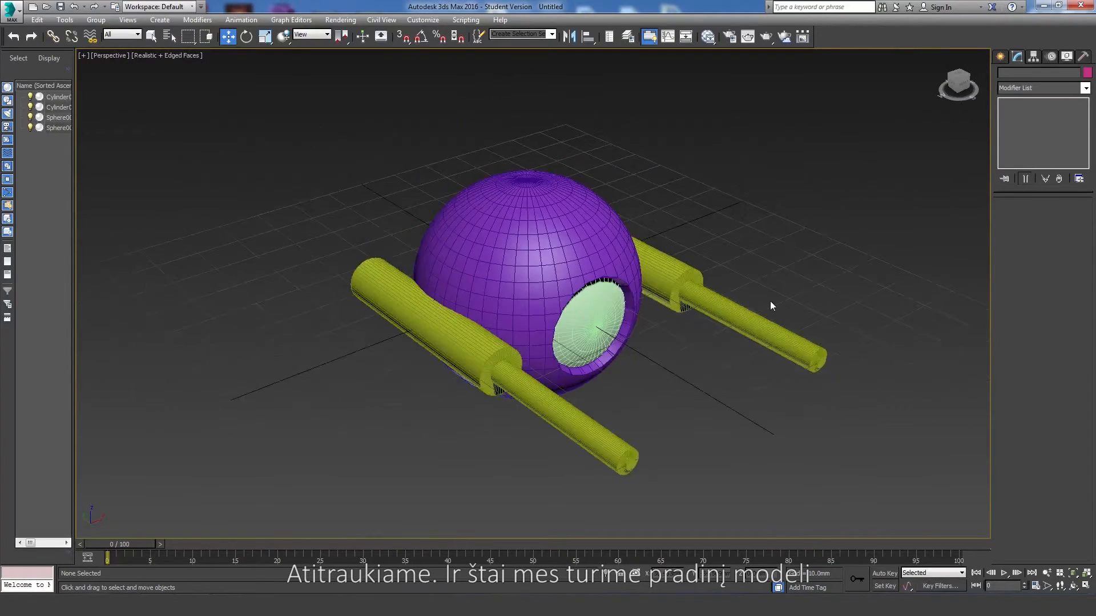
middle_click_drag(788, 319, 785, 270, "alt")
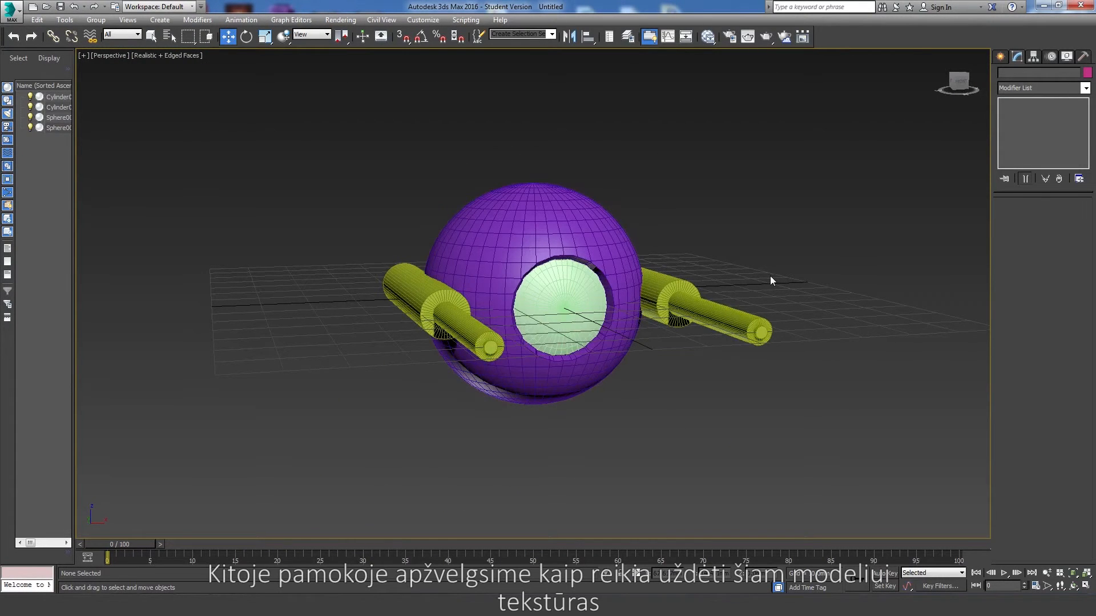